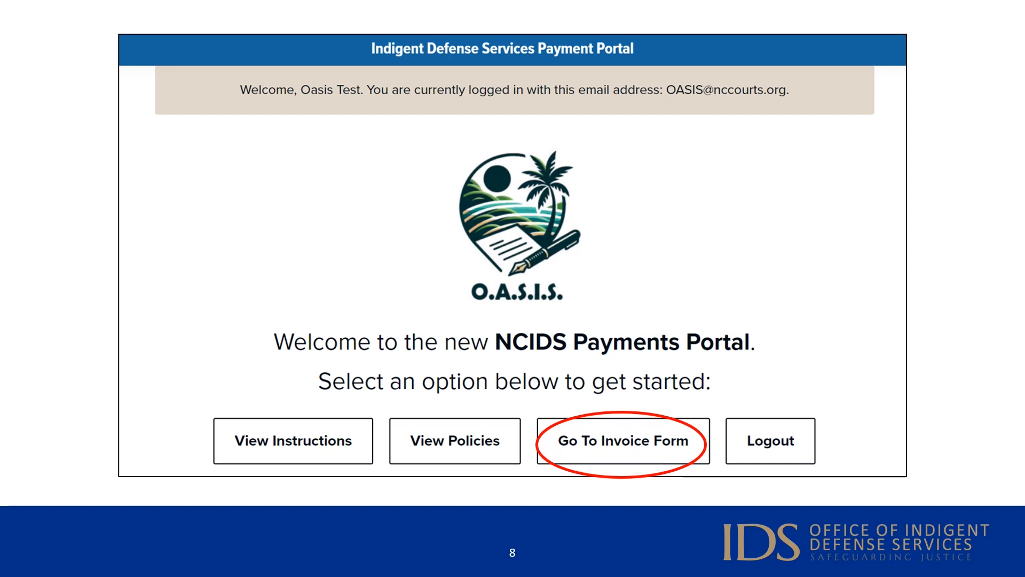
pyautogui.press('Right')
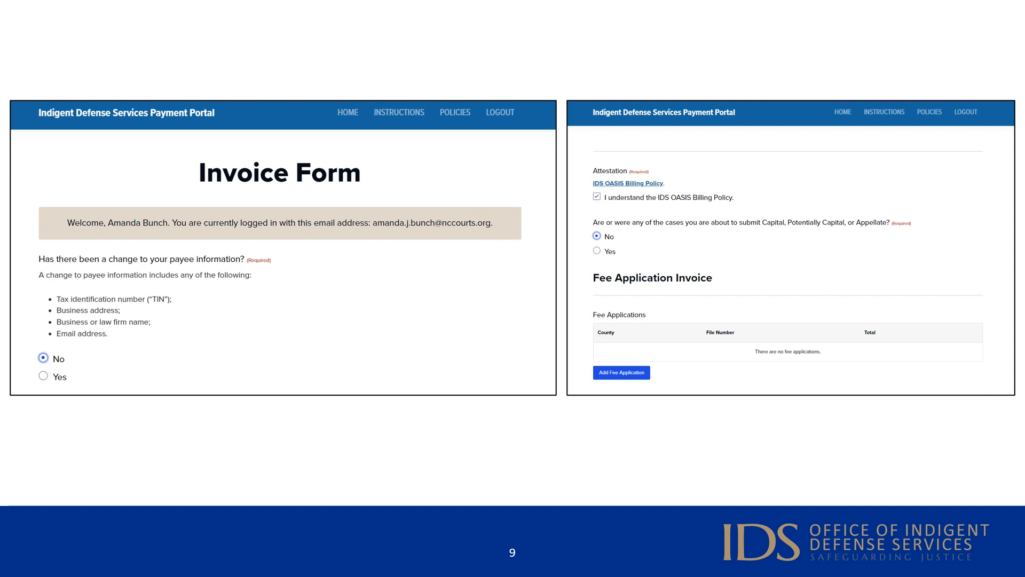
pyautogui.press('Right')
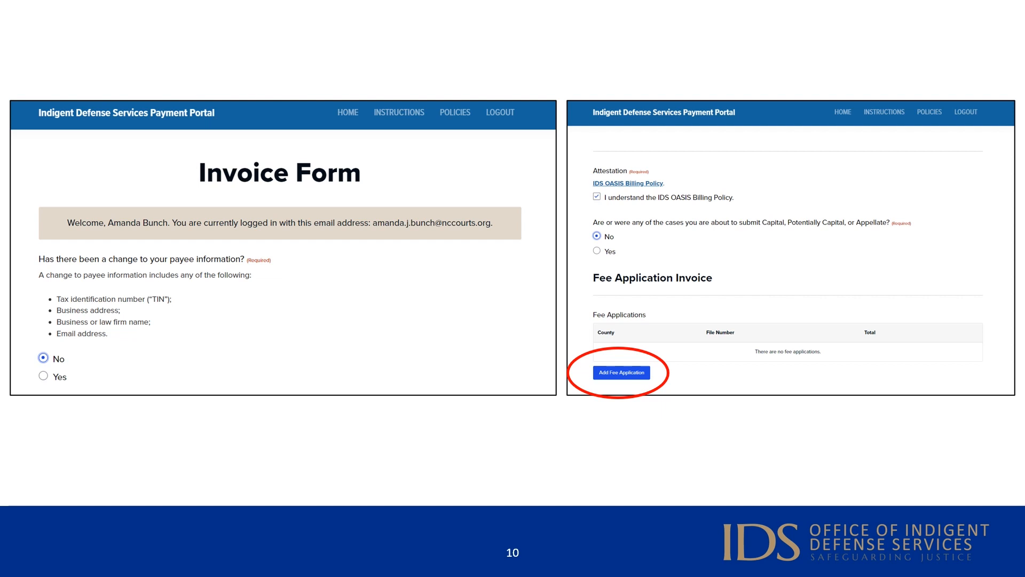
pyautogui.press('Right')
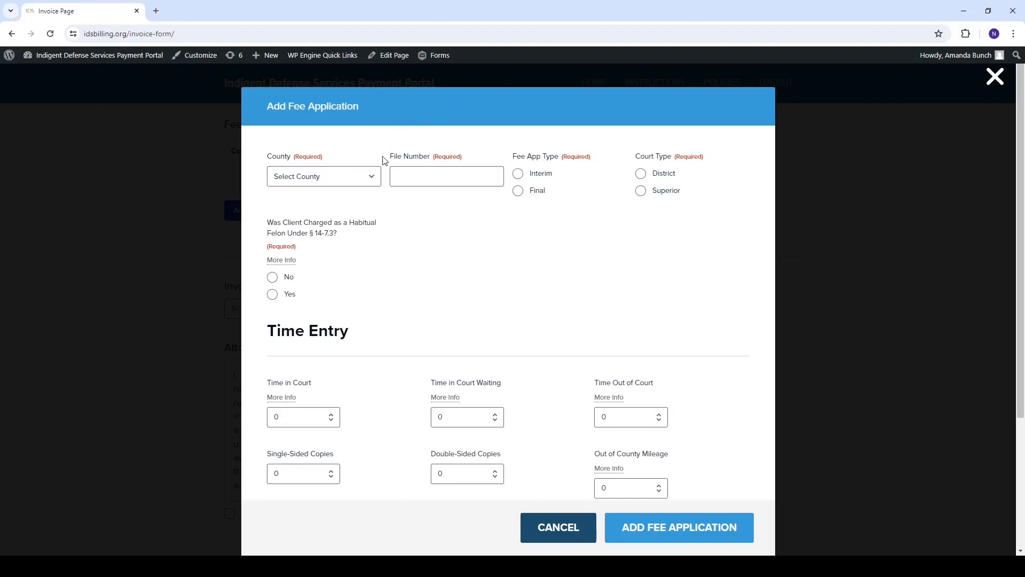
# Fill in the fee application with county Mecklenburg: 590, file number 24CR123456 and fee app type Final
pyautogui.click(372, 181)
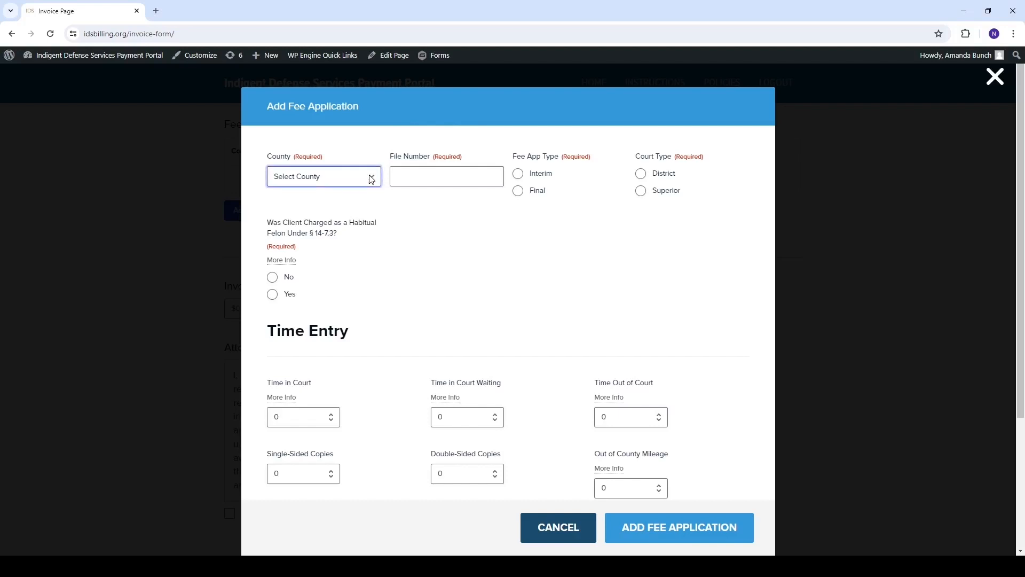
pyautogui.click(321, 307)
pyautogui.click(409, 176)
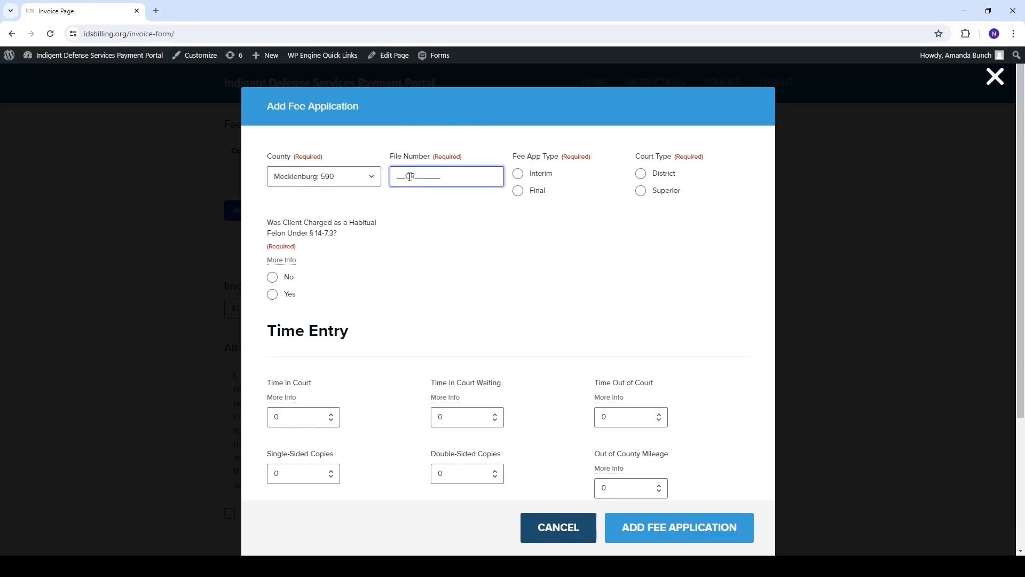
pyautogui.write('24CR123456')
pyautogui.click(518, 192)
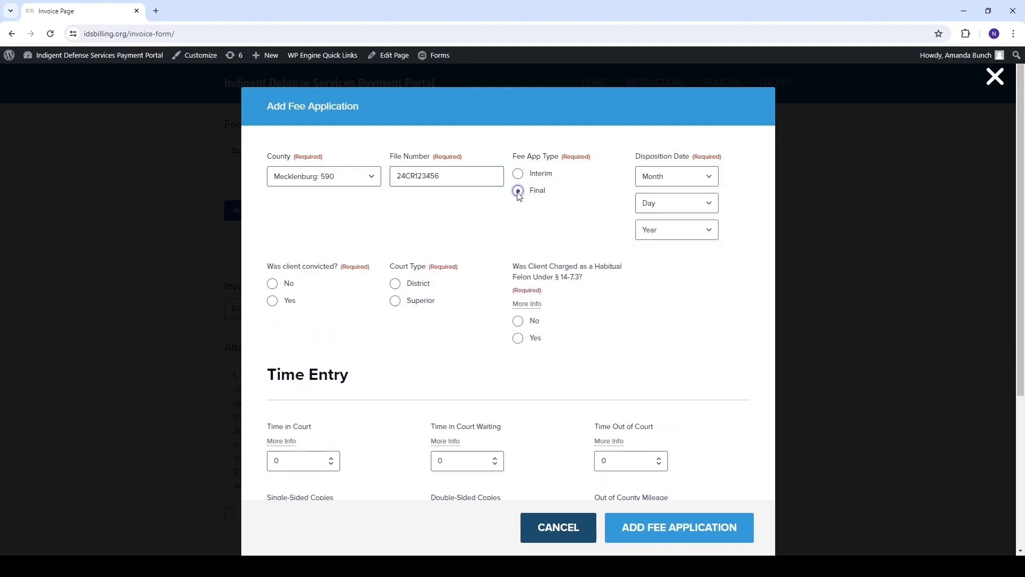
# Set the fee application's disposition date to March 3, 2024
pyautogui.click(694, 180)
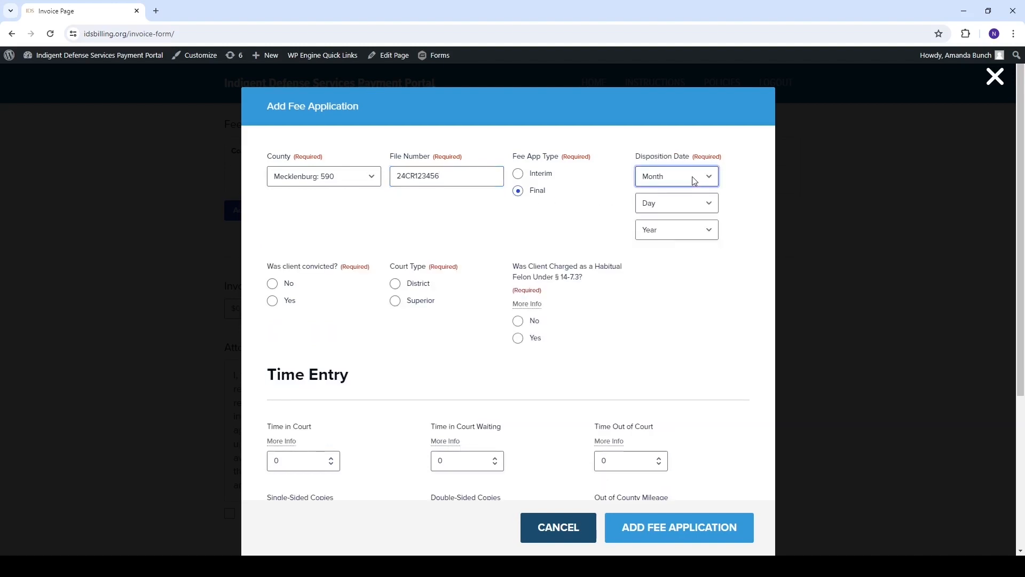
pyautogui.click(686, 223)
pyautogui.click(694, 210)
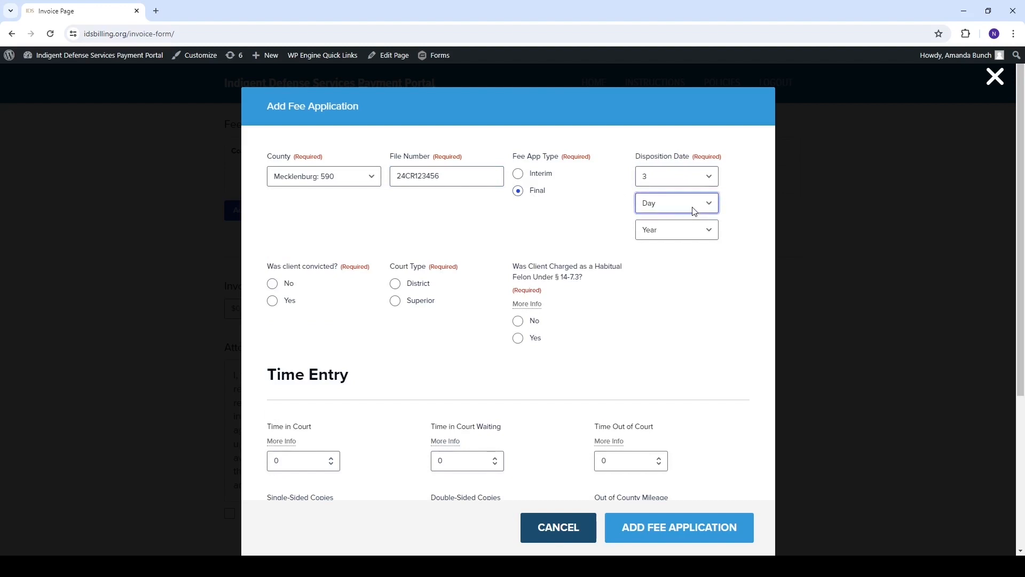
pyautogui.click(682, 249)
pyautogui.click(698, 234)
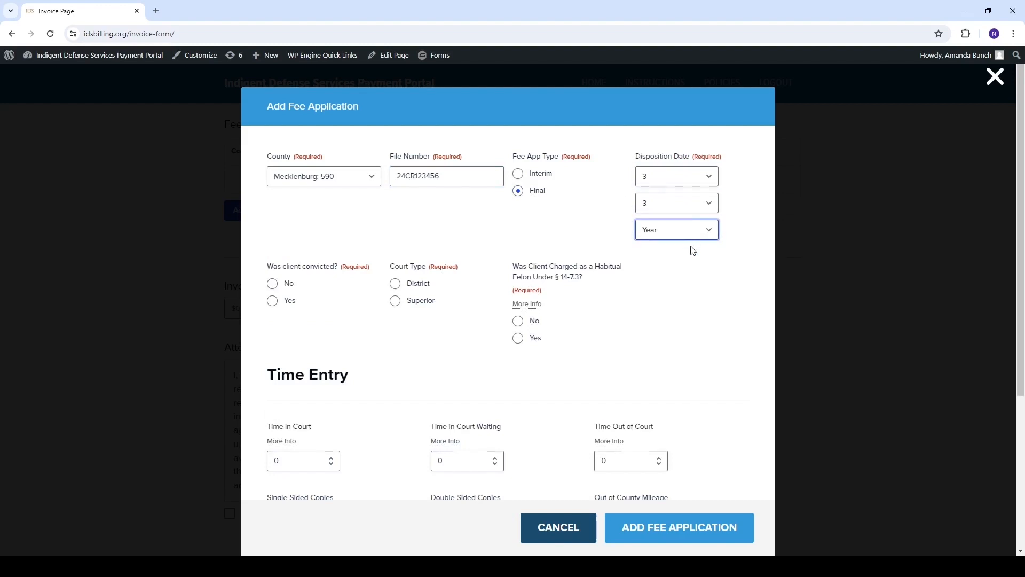
pyautogui.click(689, 265)
# Answer No to client convicted and both habitual felon questions, with court type District and highest original charge Class 2 Misdemeanor
pyautogui.click(273, 287)
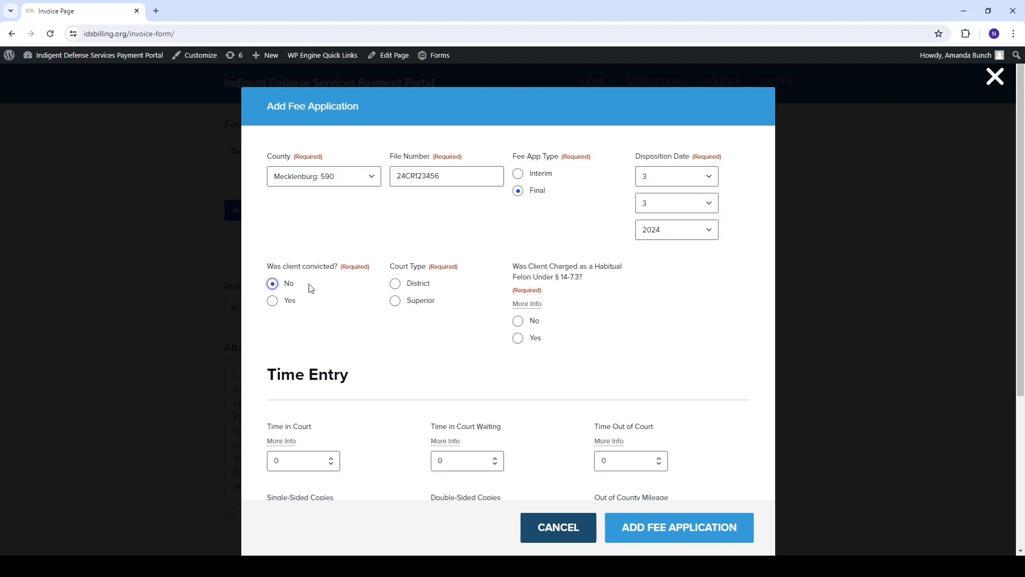
pyautogui.click(397, 286)
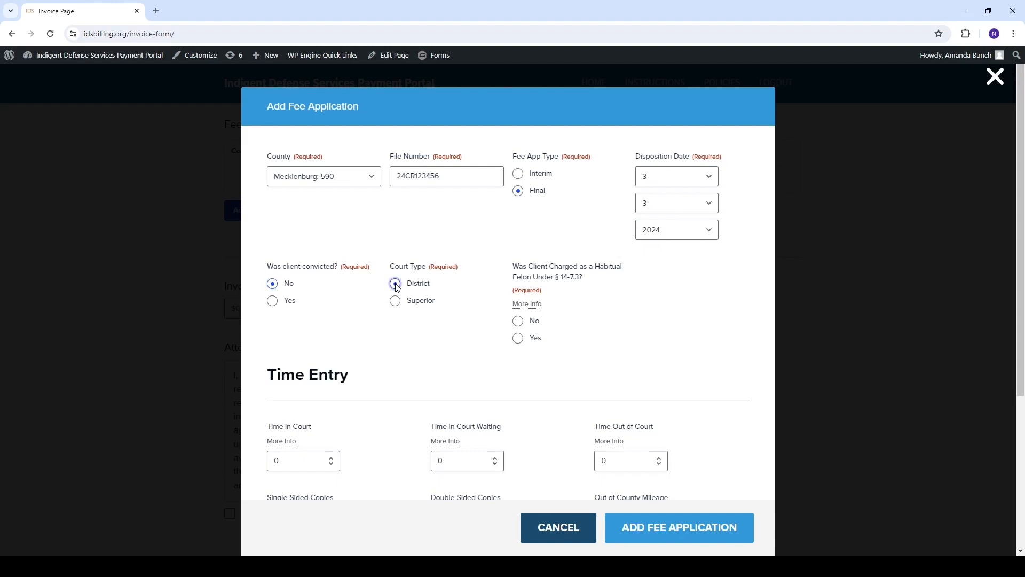
pyautogui.click(520, 322)
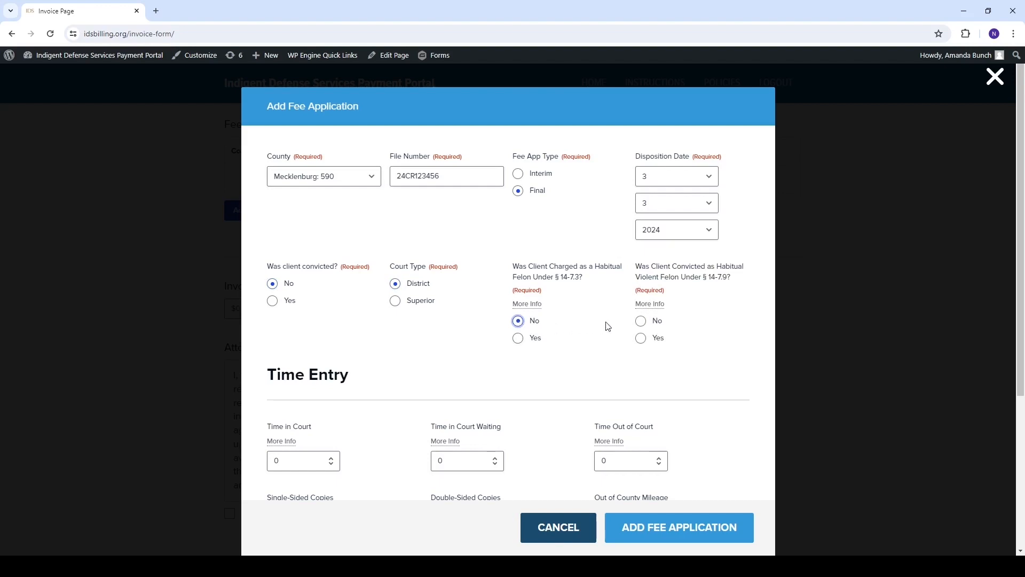
pyautogui.click(642, 322)
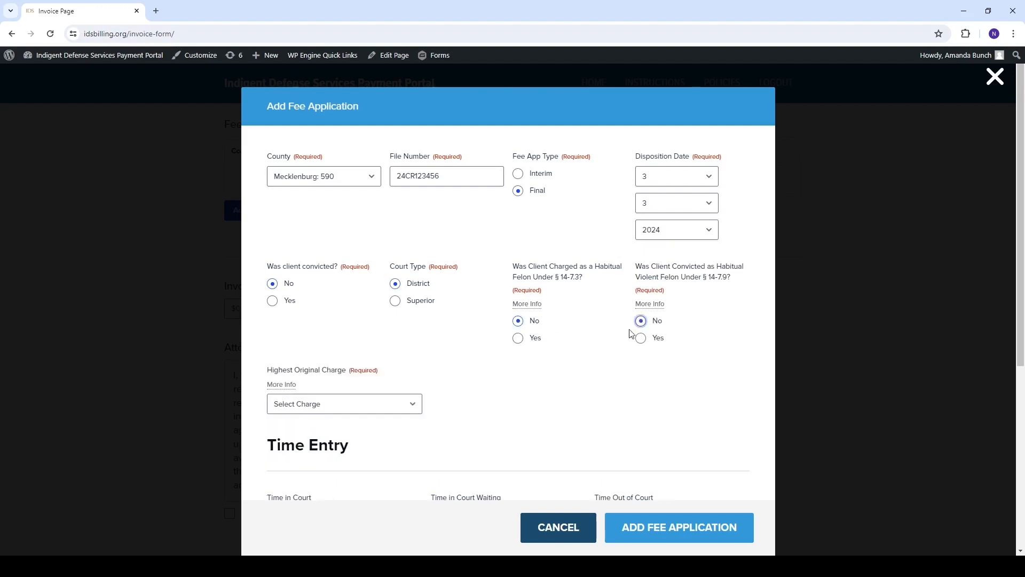
pyautogui.click(414, 408)
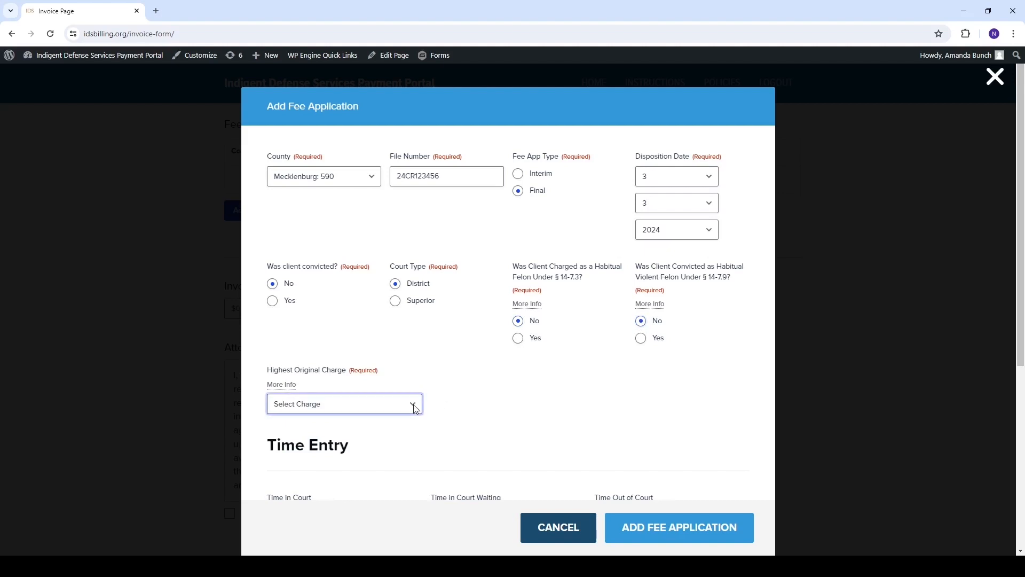
pyautogui.click(326, 367)
# Enter 1.5 for time in court, 3 for time in court waiting and 1 for time out of court
pyautogui.scroll(-3, 486, 375)
pyautogui.scroll(-2, 486, 376)
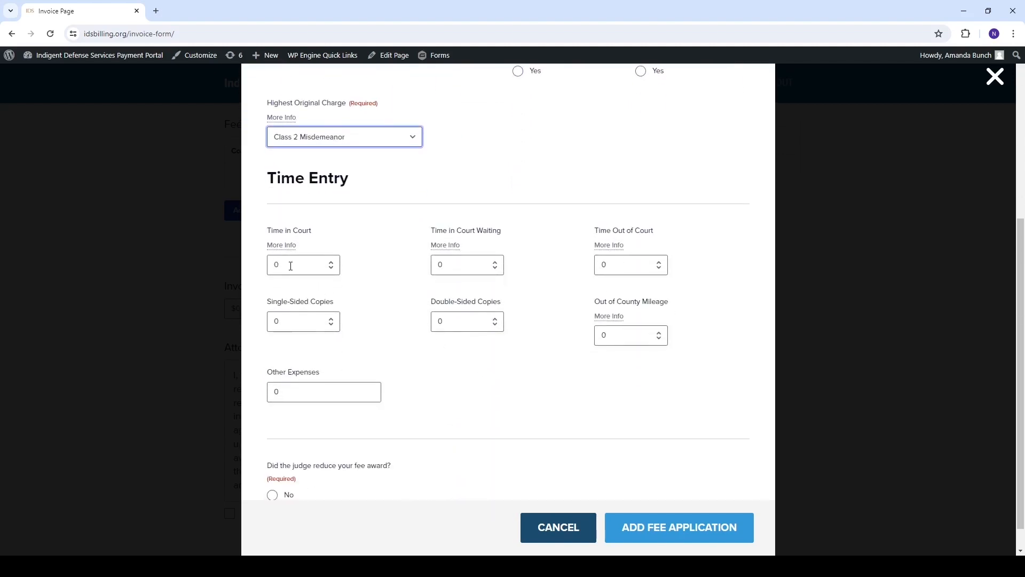
pyautogui.click(291, 265)
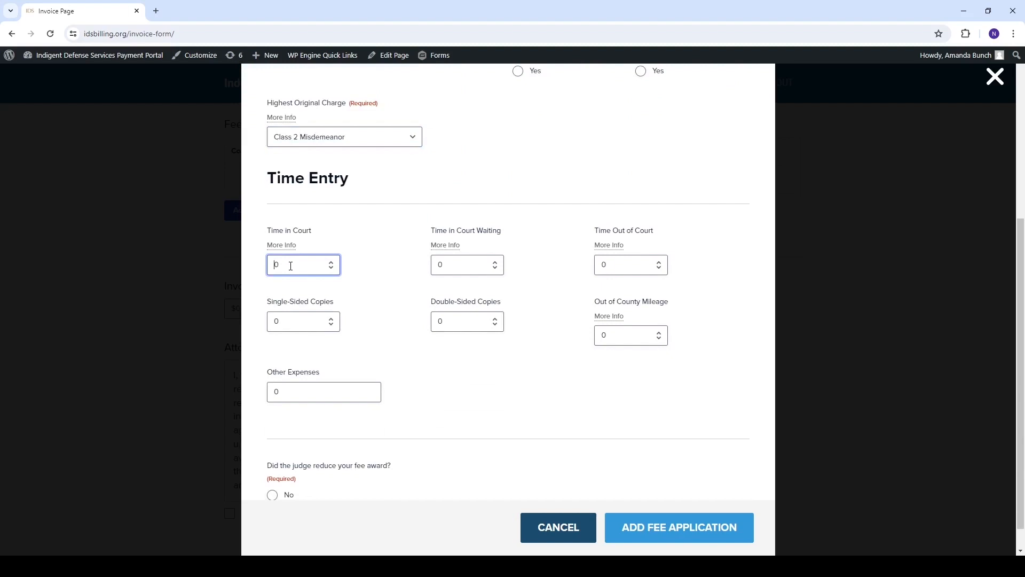
pyautogui.write('1.5')
pyautogui.click(450, 268)
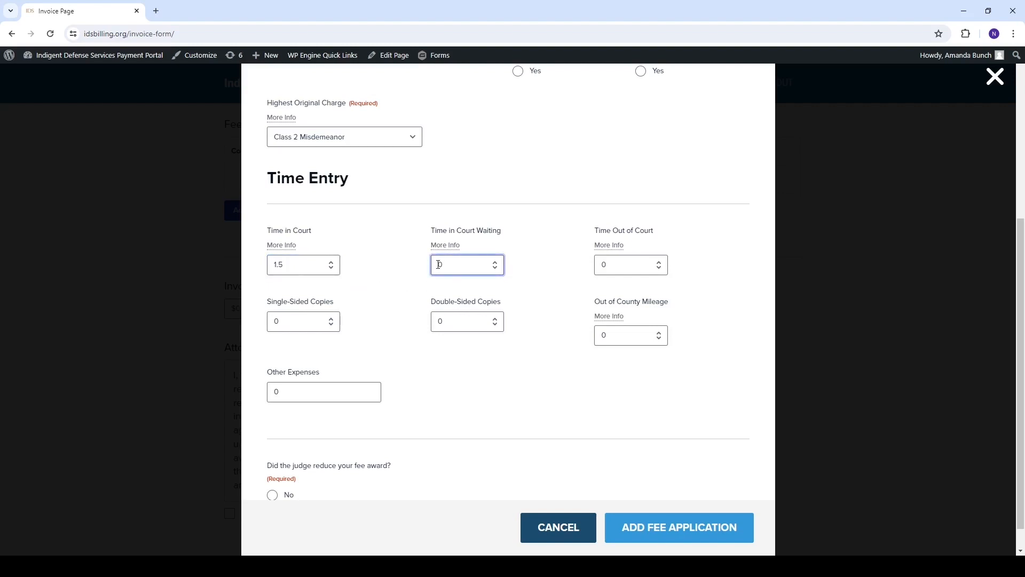
pyautogui.press('BackSpace')
pyautogui.write('3')
pyautogui.click(617, 266)
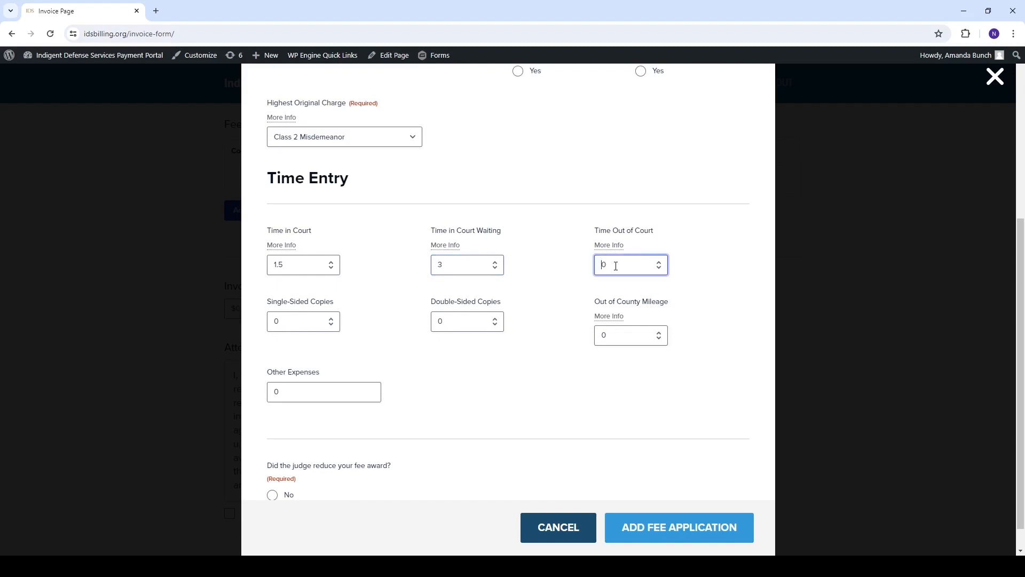
pyautogui.press('Delete')
pyautogui.write('1')
# Answer No to whether the judge reduced the fee award and add the completed fee application to the invoice
pyautogui.scroll(-1, 410, 373)
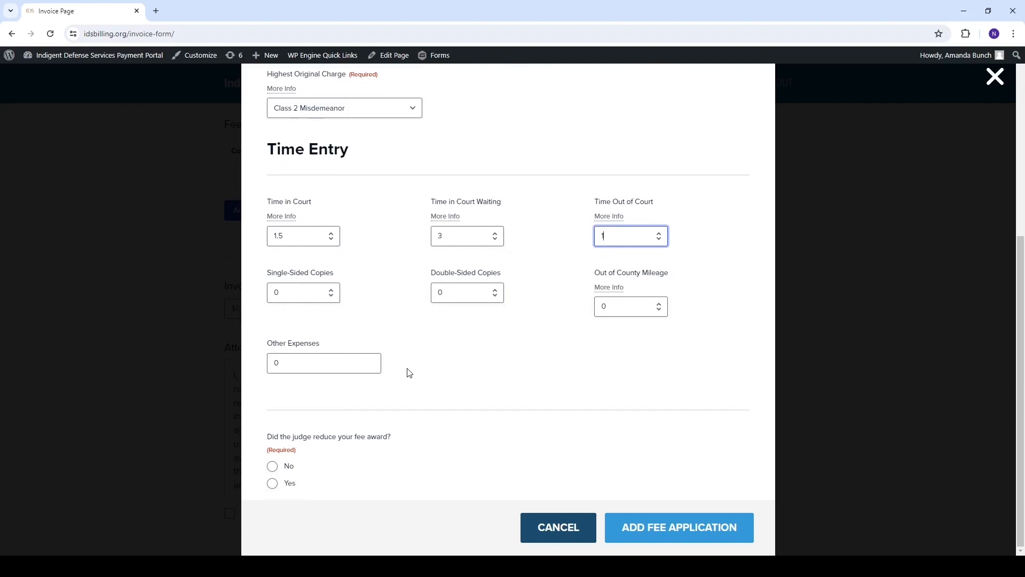
pyautogui.click(273, 468)
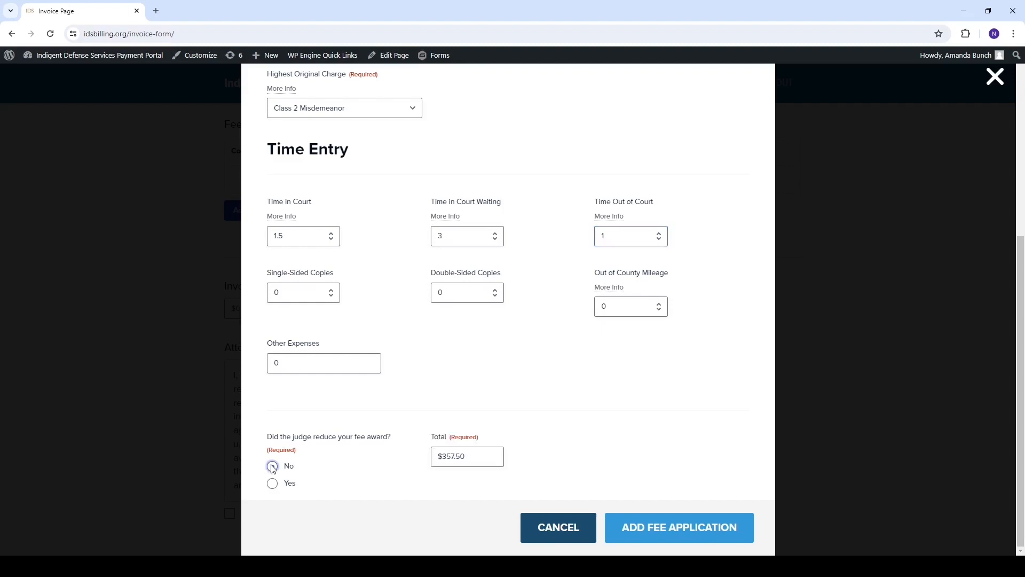
pyautogui.click(272, 467)
pyautogui.click(658, 530)
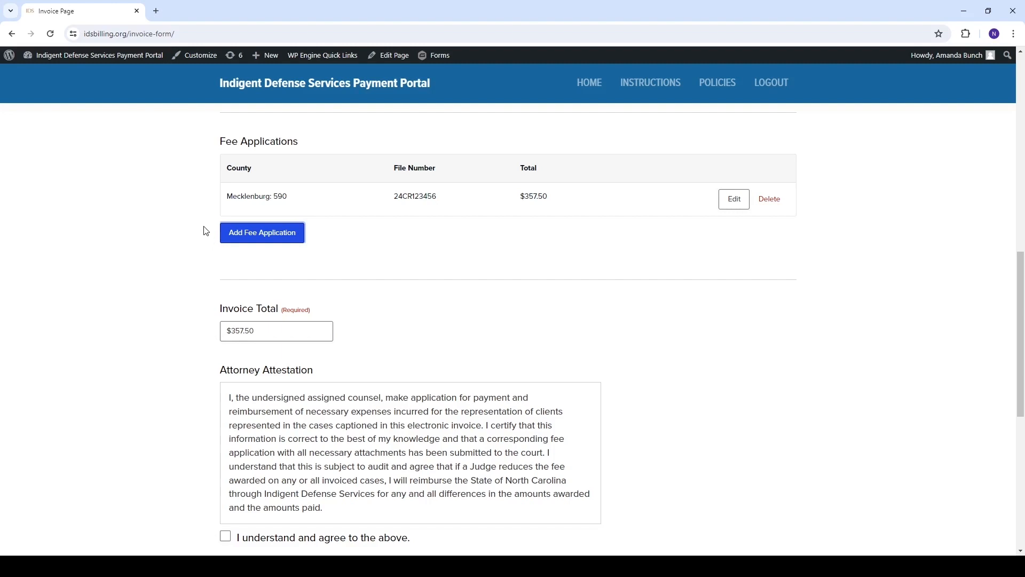
# Start a second fee application with county Mecklenburg: 590, file number 24CR123457 and fee app type Final
pyautogui.click(237, 235)
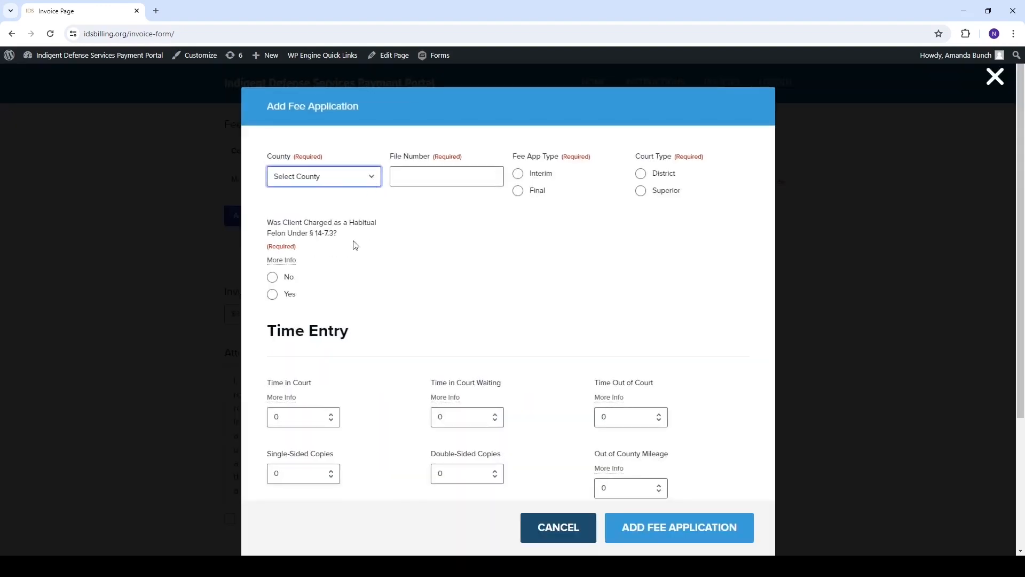
pyautogui.click(332, 305)
pyautogui.click(407, 176)
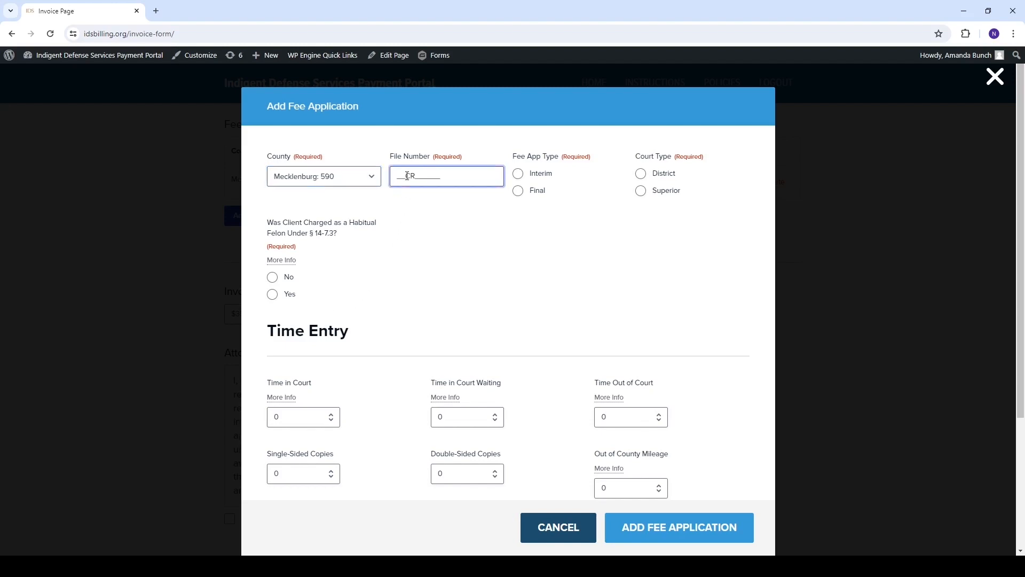
pyautogui.write('24CR123457')
pyautogui.click(519, 193)
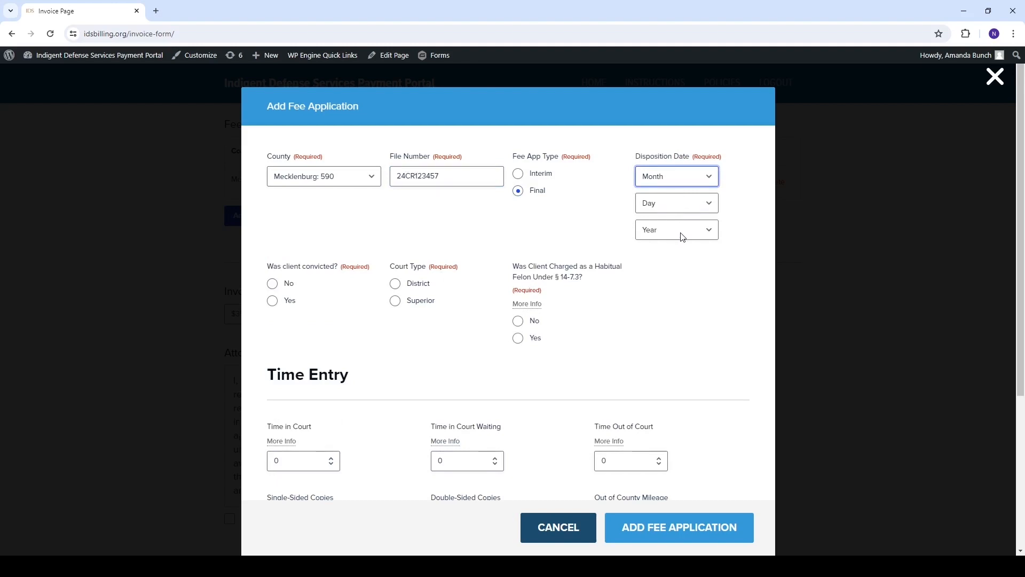
# Set the second fee application's disposition date to April 4, 2024
pyautogui.press('4')
pyautogui.press('Tab')
pyautogui.press('4')
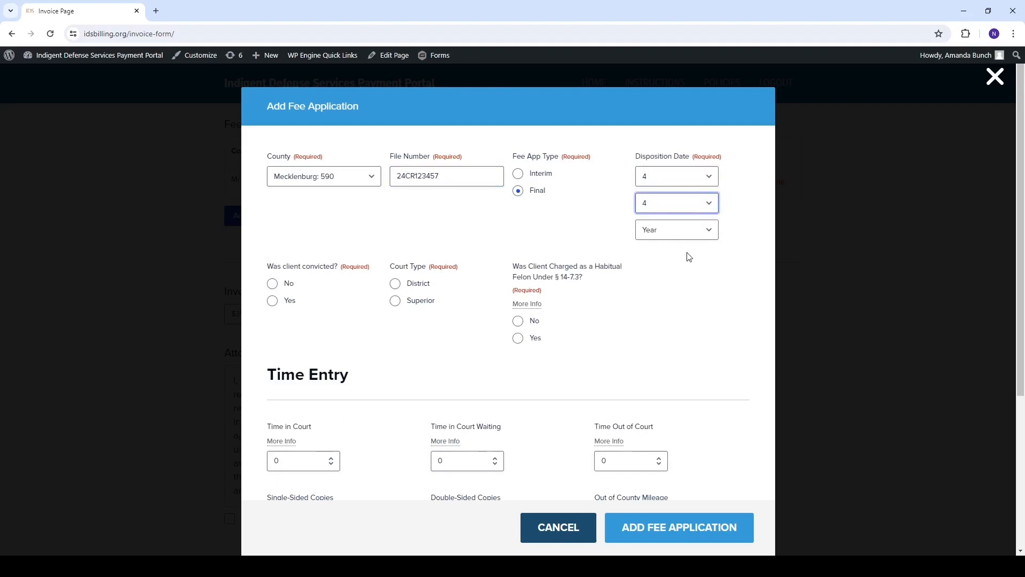
pyautogui.press('Tab')
pyautogui.press('2')
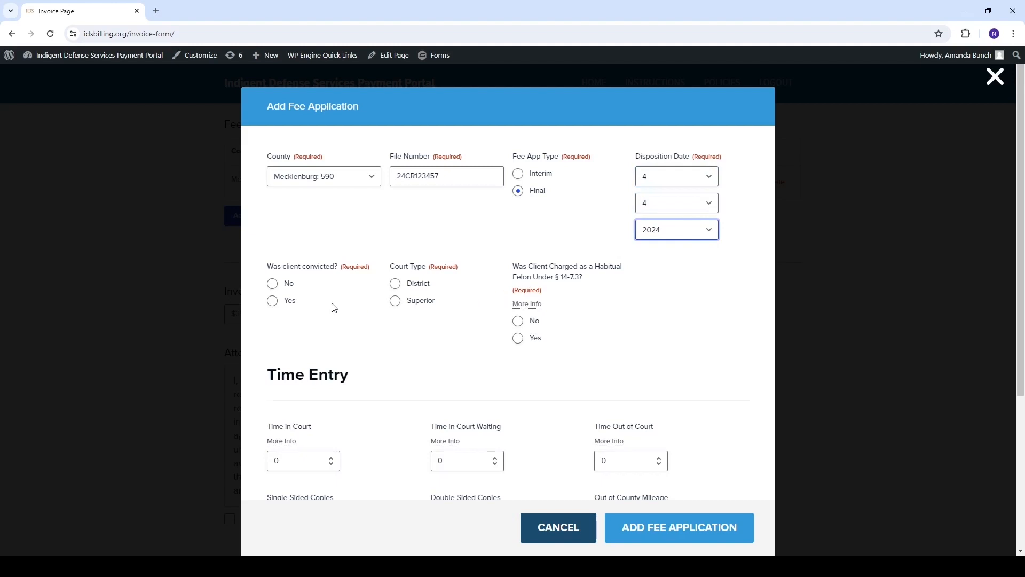
# Answer Yes to client convicted and No to both habitual felon questions, with court type District and highest original charge DWI
pyautogui.click(276, 303)
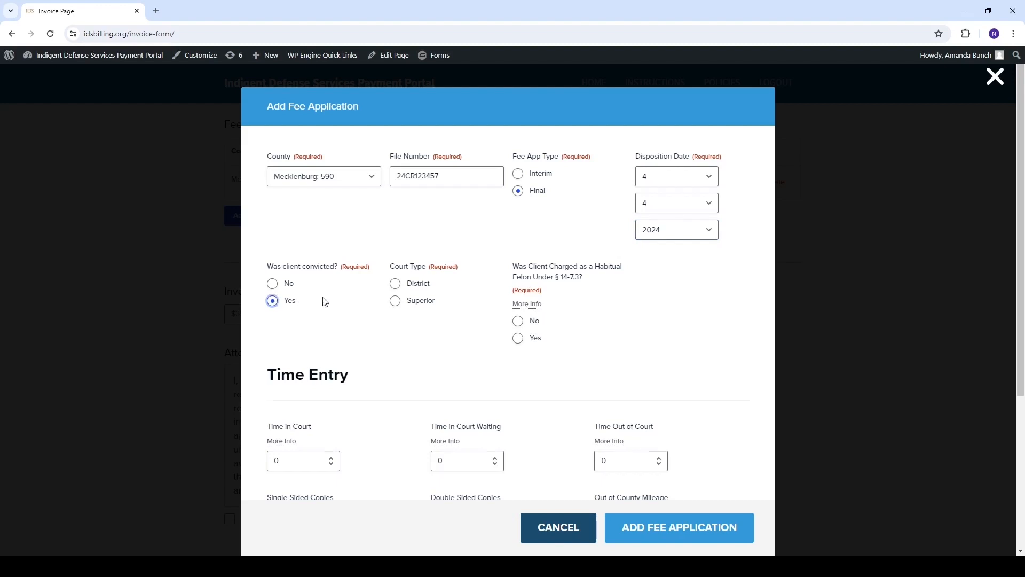
pyautogui.click(397, 285)
pyautogui.click(519, 321)
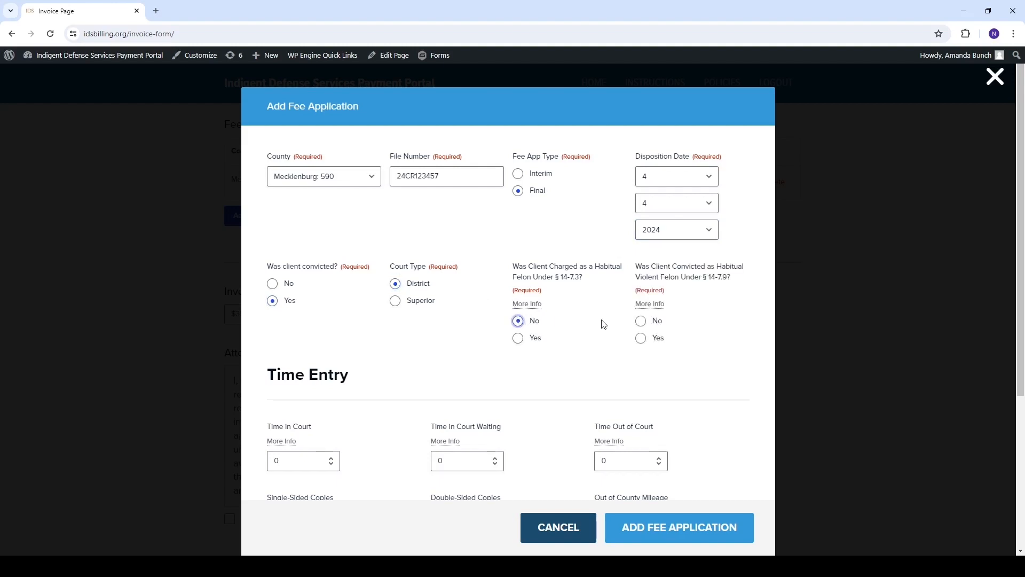
pyautogui.click(643, 323)
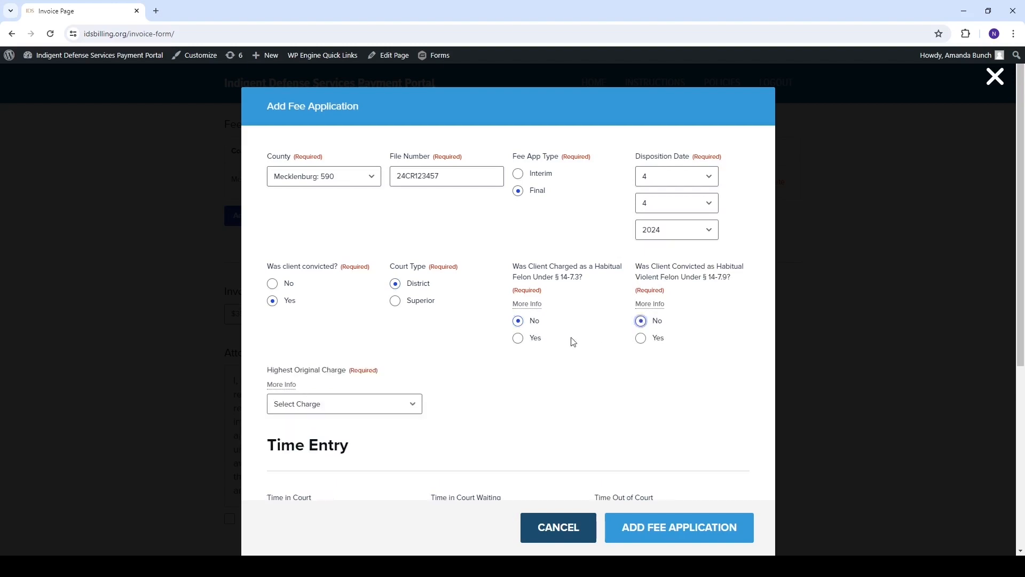
pyautogui.click(417, 409)
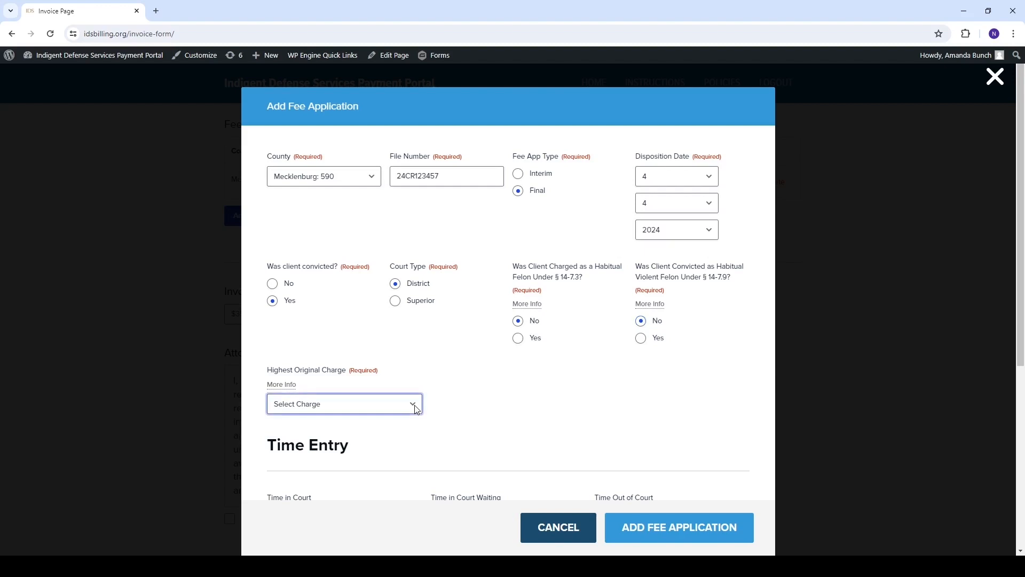
pyautogui.click(361, 380)
# Enter 2 for time in court, 3 for time in court waiting and 1.5 for time out of court
pyautogui.scroll(-4, 513, 384)
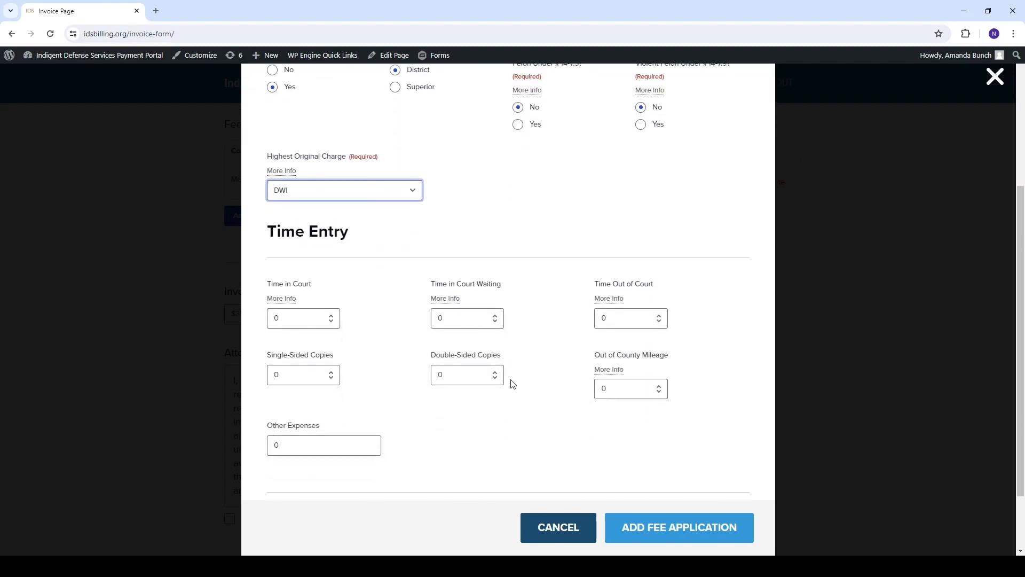
pyautogui.click(283, 317)
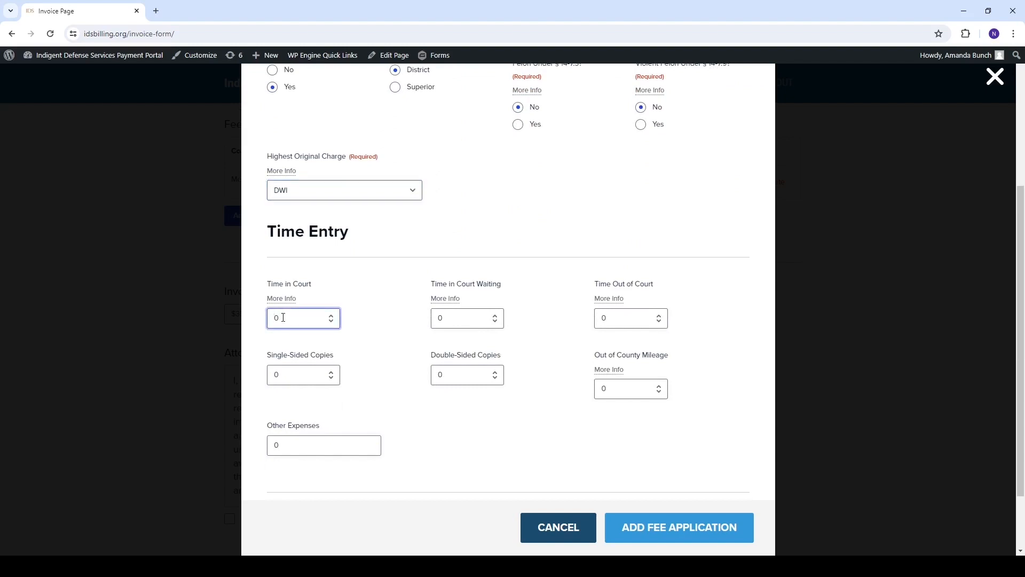
pyautogui.click(462, 315)
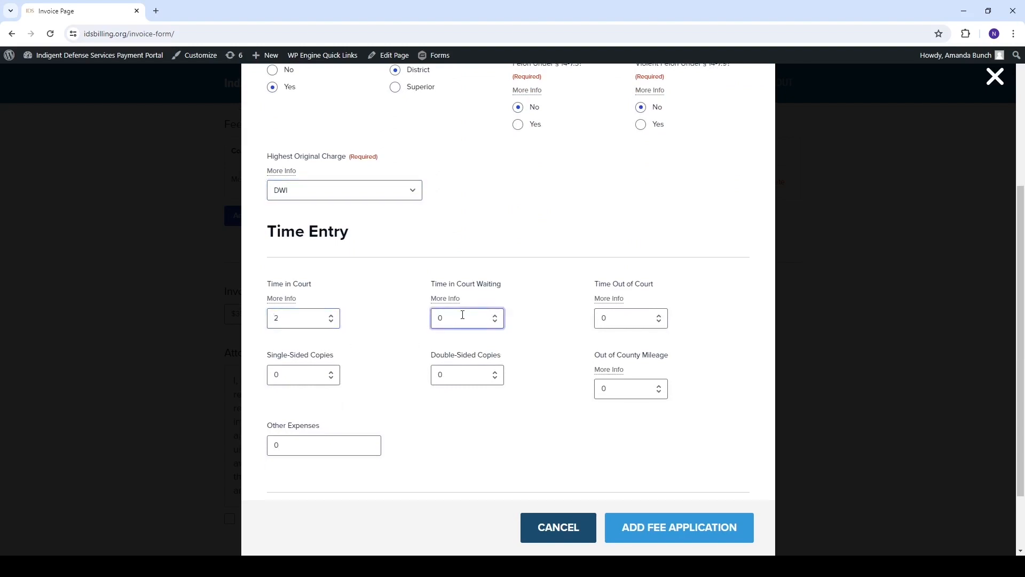
pyautogui.press('BackSpace')
pyautogui.write('3')
pyautogui.click(618, 319)
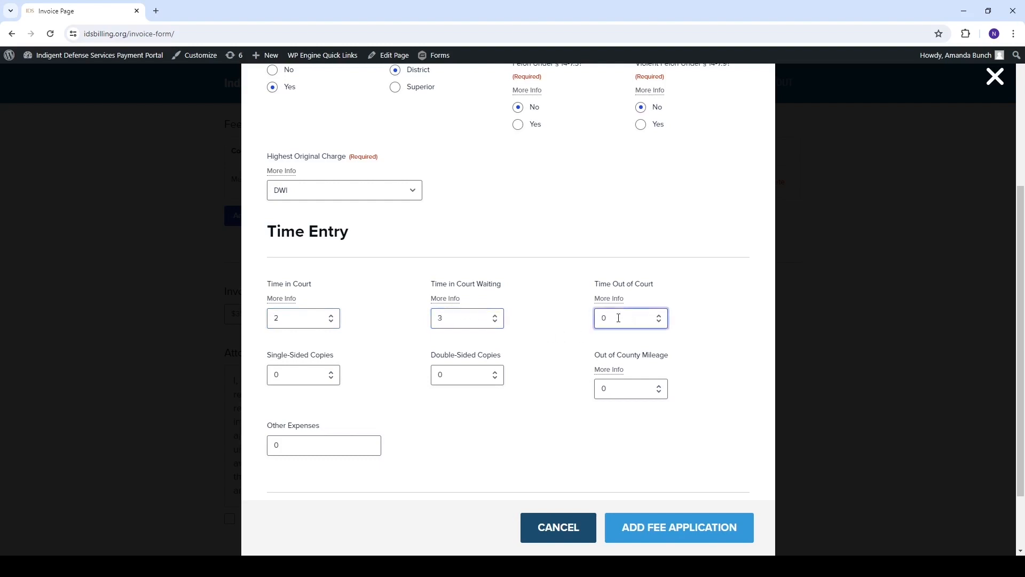
pyautogui.press('BackSpace')
pyautogui.write('1.5')
pyautogui.scroll(-2, 641, 498)
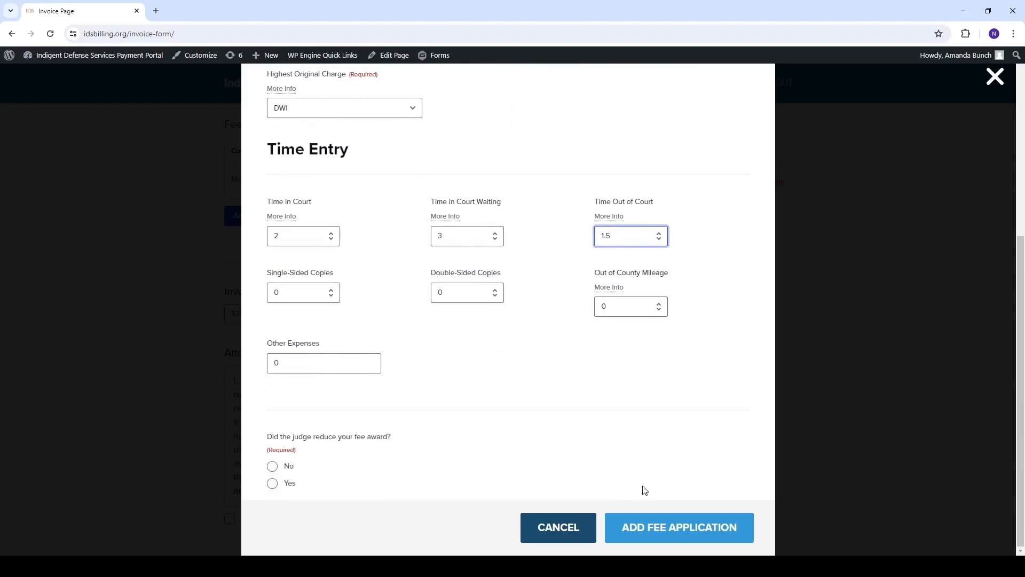
# Answer No to the judge reducing the fee award and add the second fee application to the invoice
pyautogui.click(273, 468)
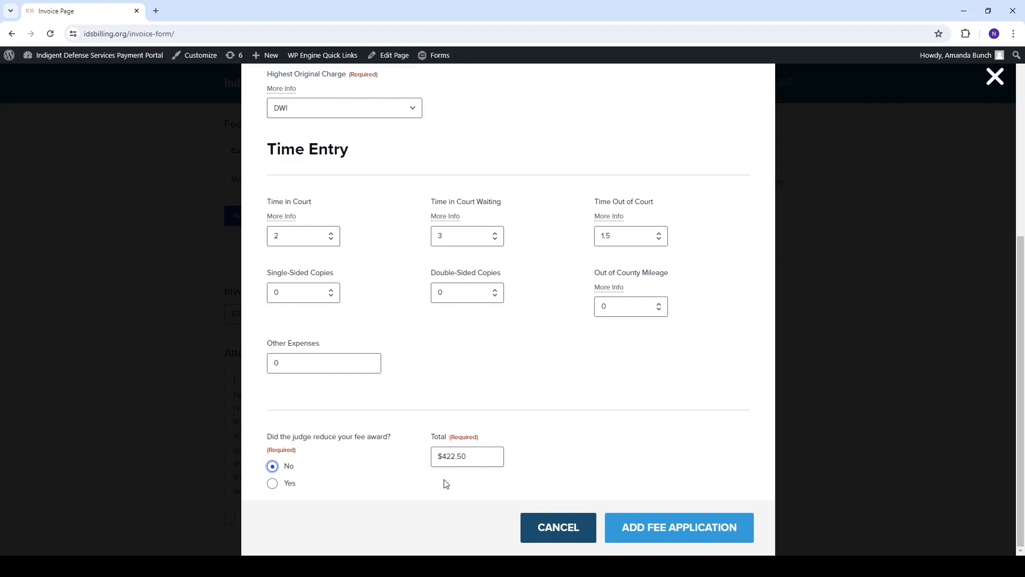
pyautogui.click(659, 528)
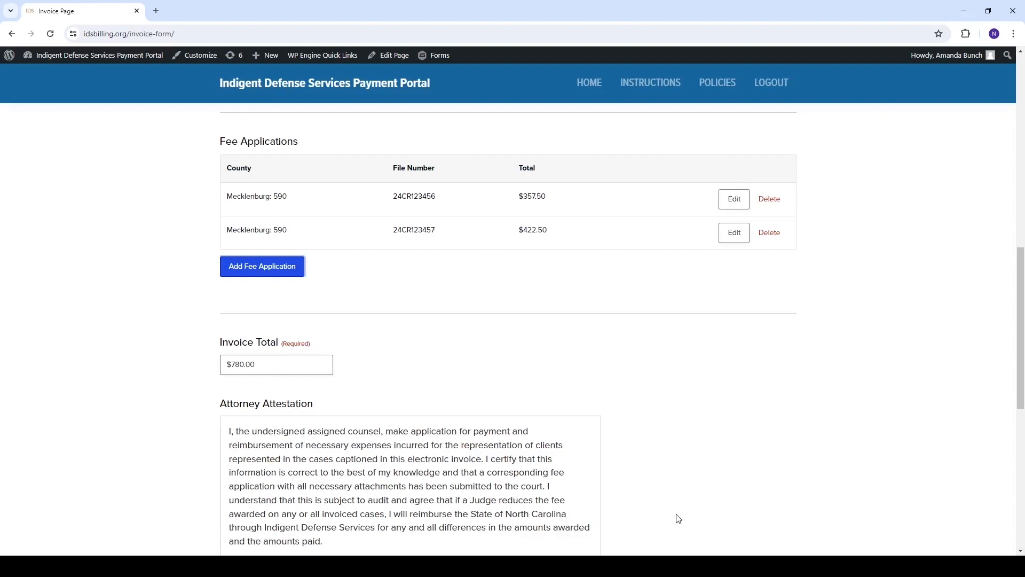
# Start a third fee application with county Wake: 910, file number 24CR123458 and fee app type Final
pyautogui.click(257, 275)
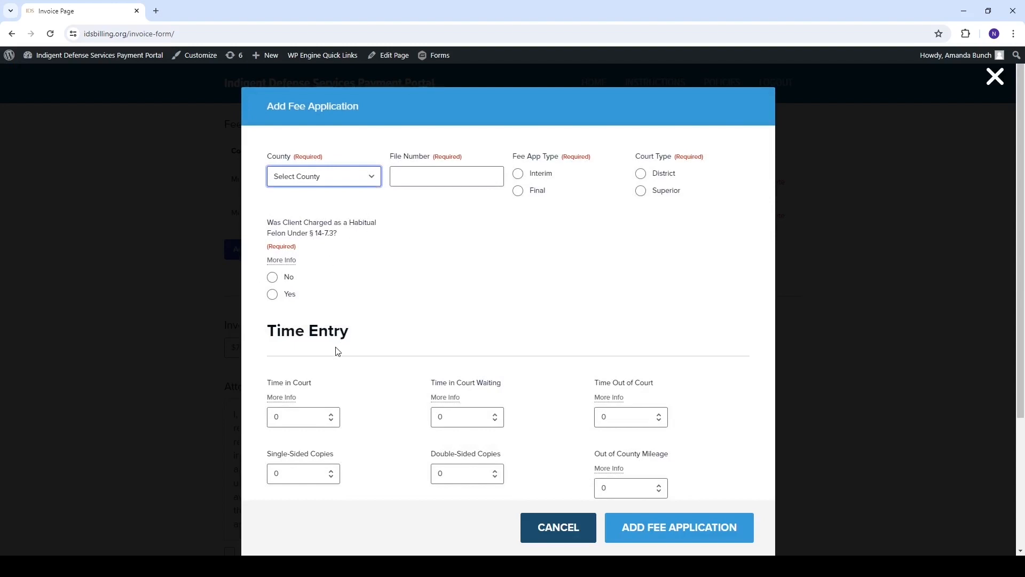
pyautogui.press('w')
pyautogui.click(402, 177)
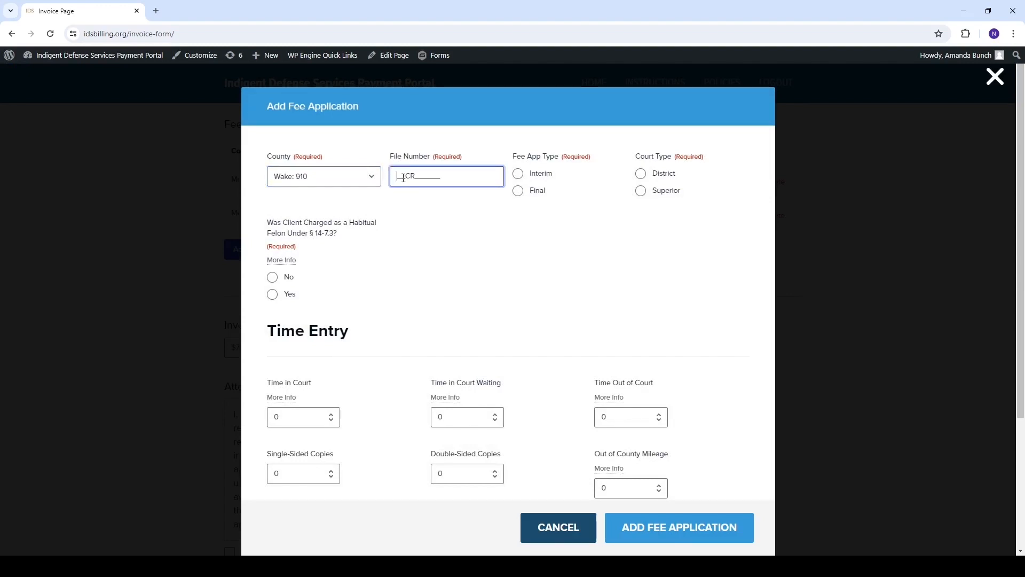
pyautogui.write('24CR123458')
pyautogui.click(519, 192)
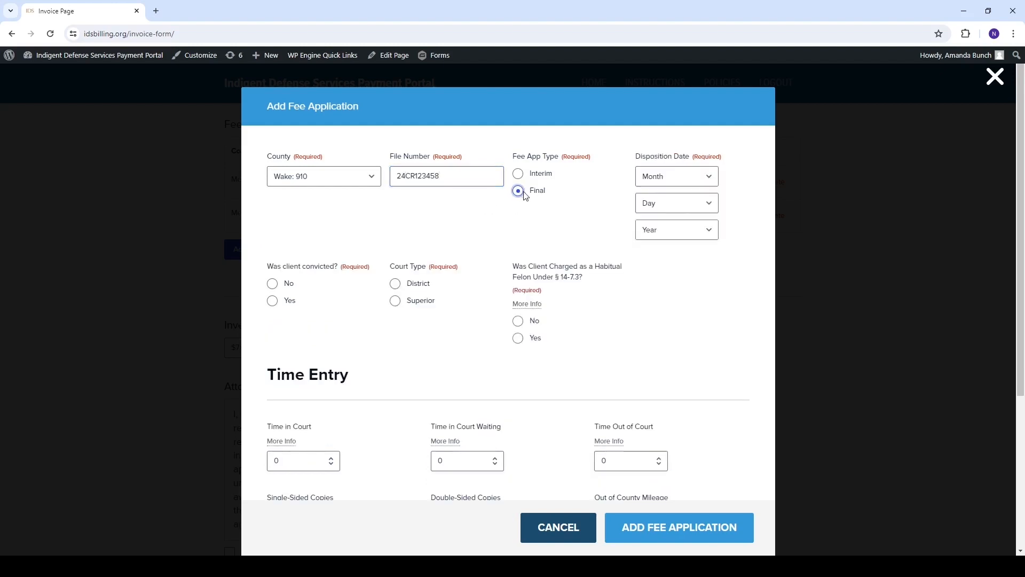
# Set the third fee application's disposition date to March 1, 2024
pyautogui.click(681, 182)
pyautogui.click(680, 222)
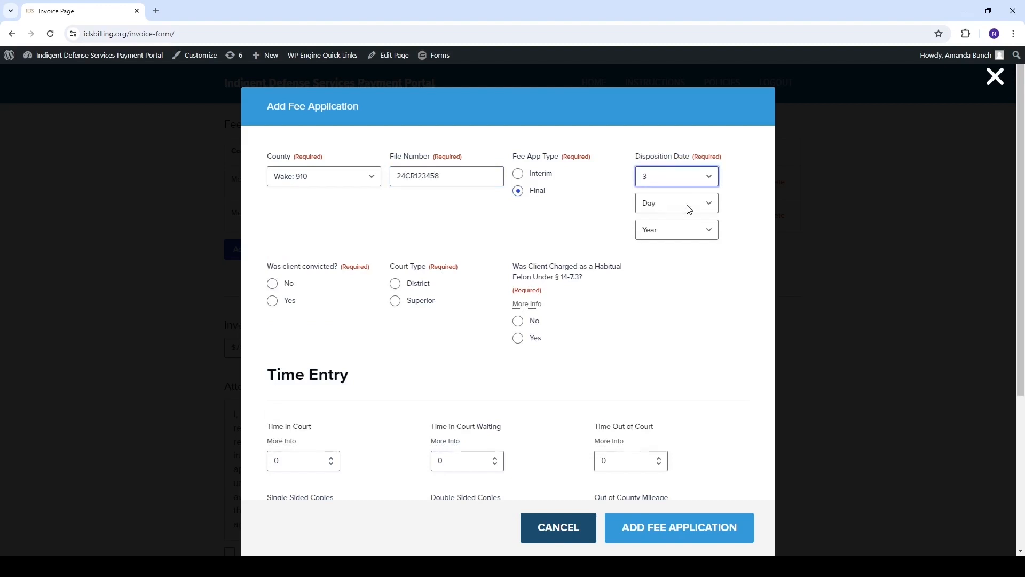
pyautogui.click(689, 209)
pyautogui.click(682, 228)
pyautogui.click(706, 235)
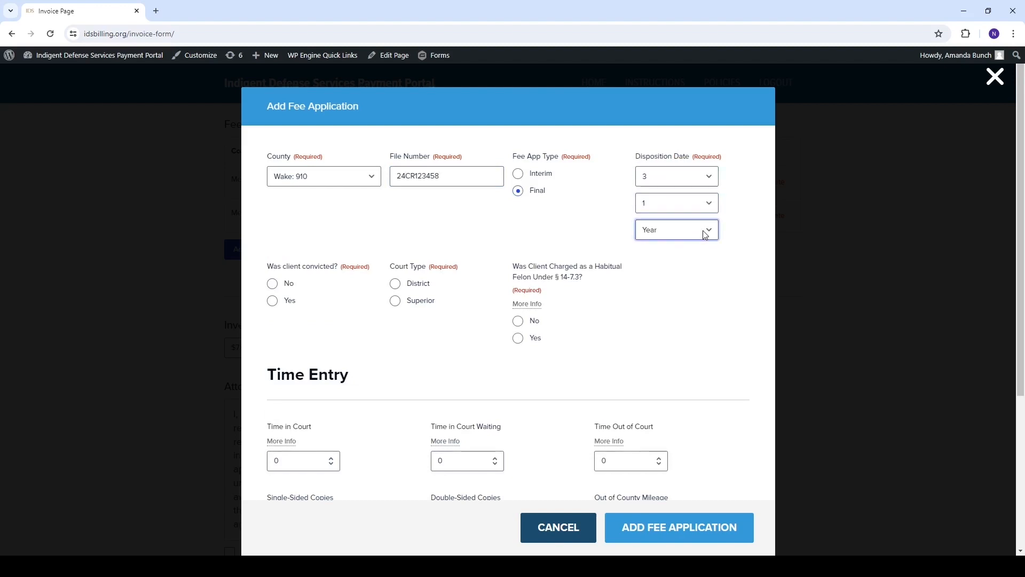
pyautogui.click(700, 266)
# Answer No to client convicted and both habitual felon questions, with court type District and highest original charge Class H Felony
pyautogui.click(273, 286)
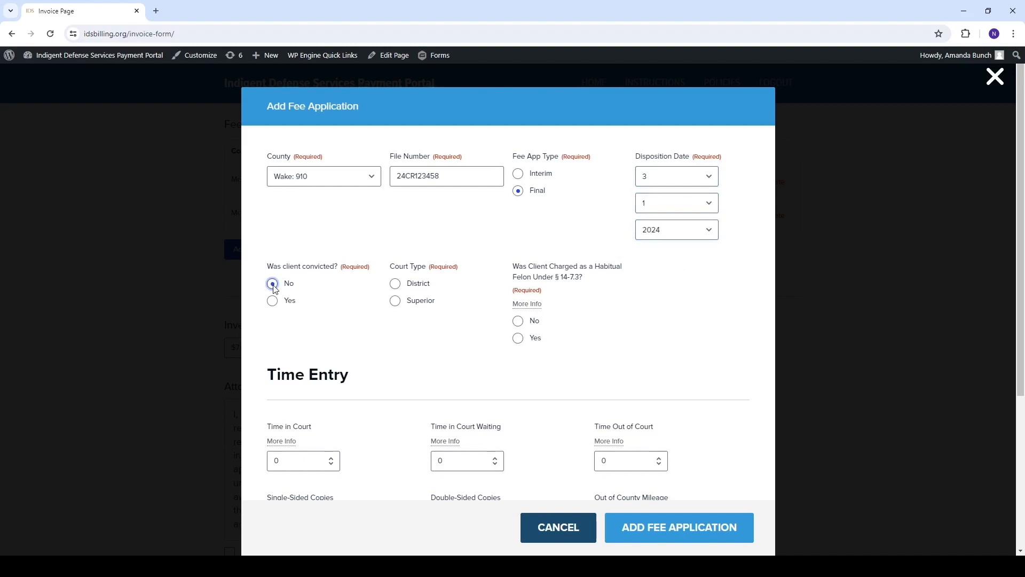
pyautogui.click(396, 285)
pyautogui.click(519, 322)
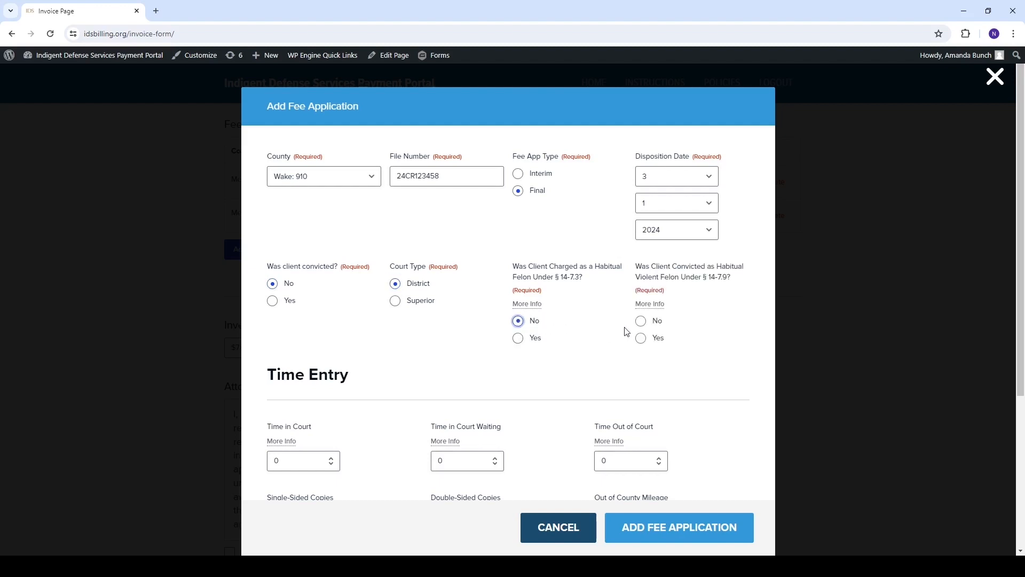
pyautogui.click(641, 322)
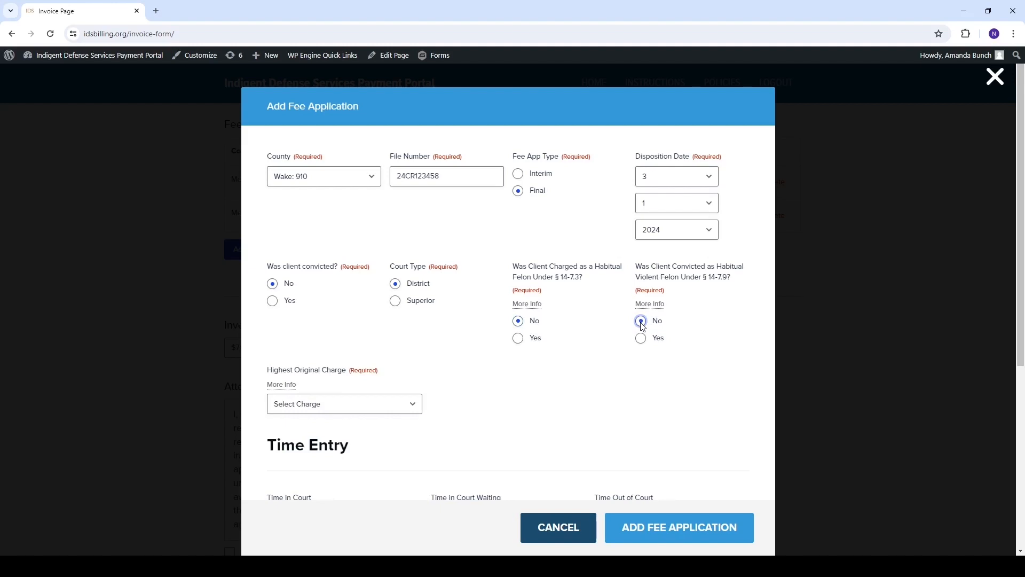
pyautogui.click(416, 412)
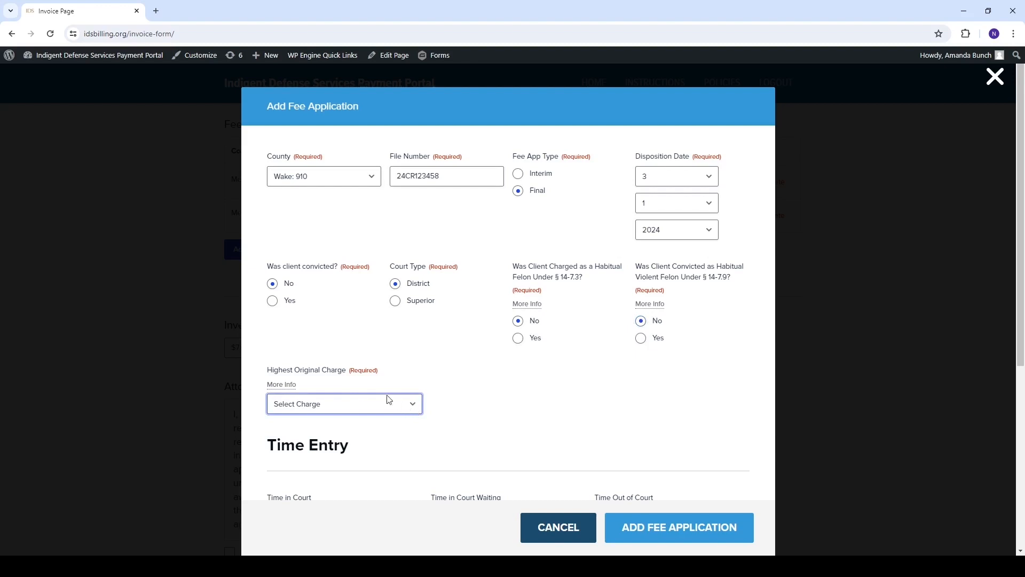
pyautogui.click(332, 300)
# Enter 1.25 for time in court, 3 for time in court waiting and 5 for time out of court
pyautogui.scroll(-2, 515, 374)
pyautogui.scroll(-3, 515, 374)
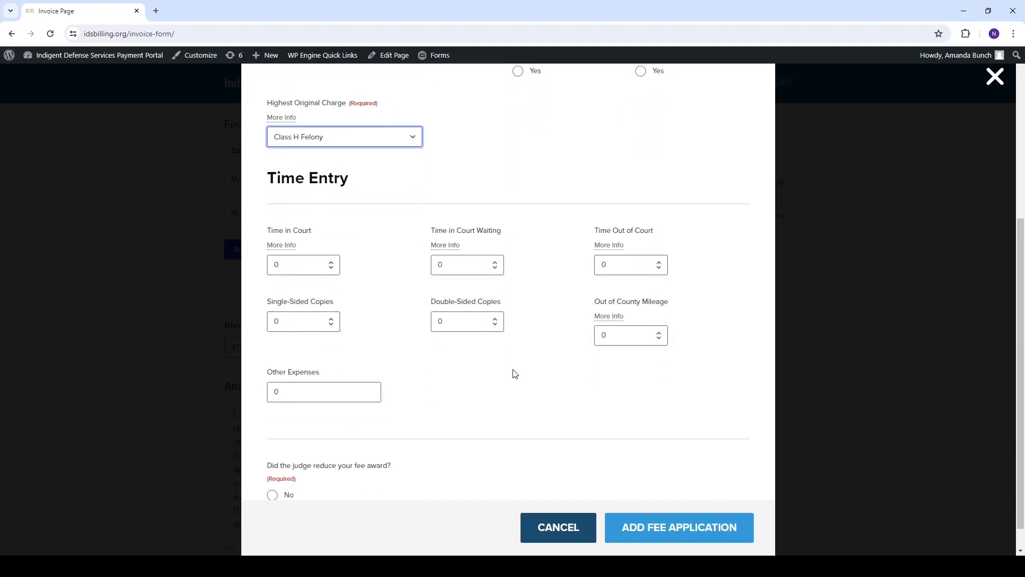
pyautogui.click(290, 261)
pyautogui.write('1')
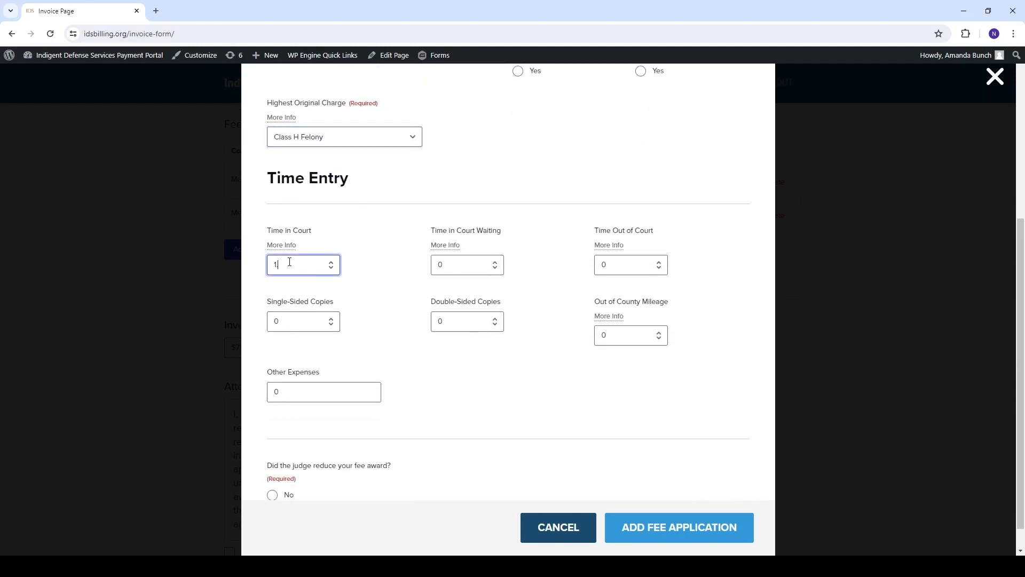
pyautogui.write('.25')
pyautogui.click(464, 262)
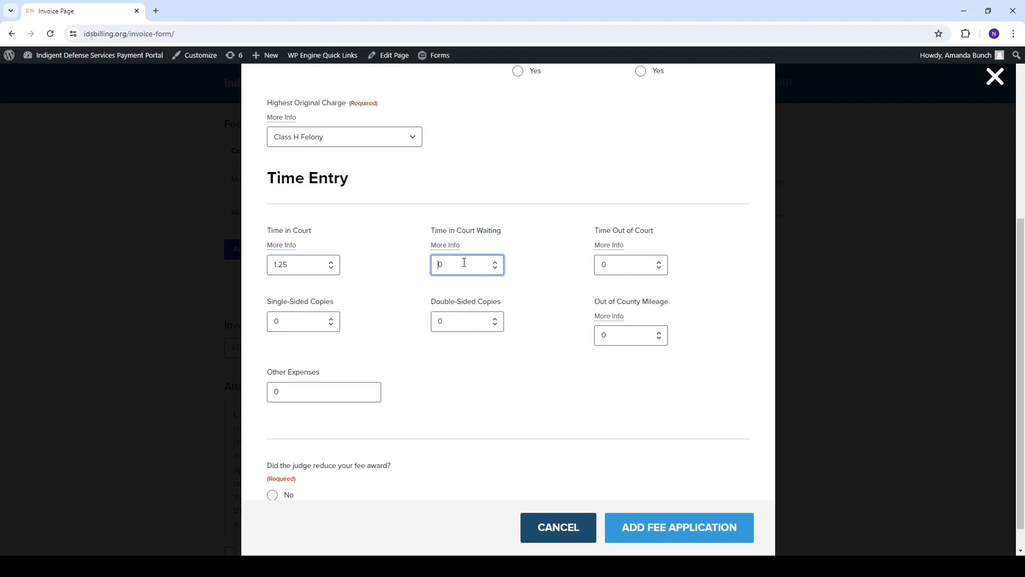
pyautogui.write('3')
pyautogui.click(638, 271)
pyautogui.write('5')
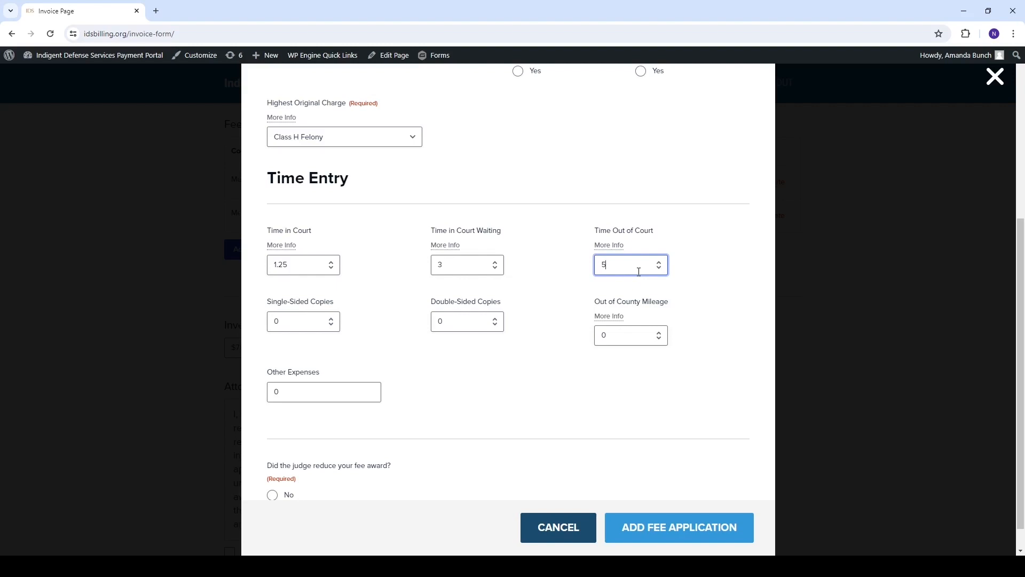
# Enter 100 single-sided copies and 50 double-sided copies for the Wake County case
pyautogui.click(270, 324)
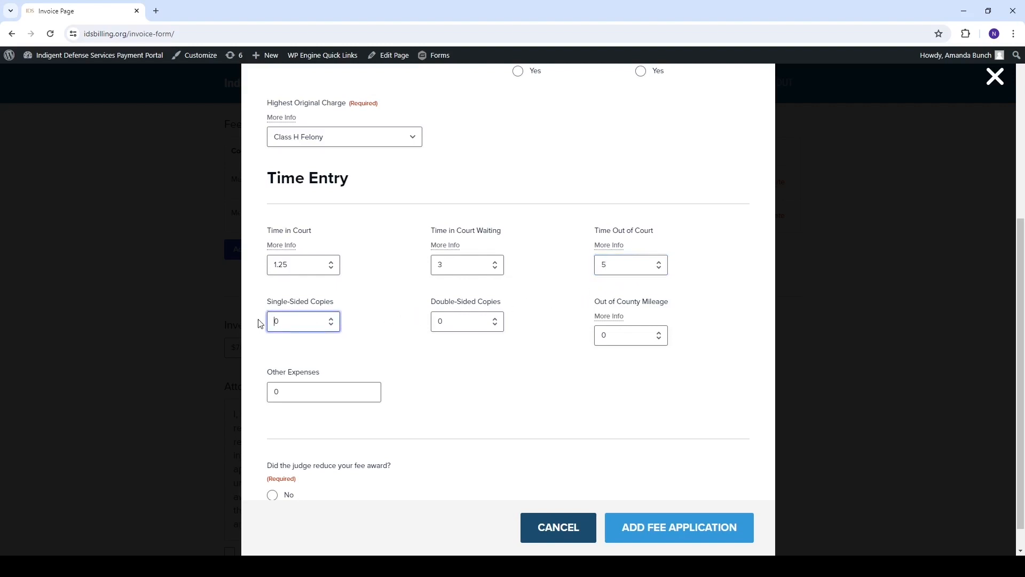
pyautogui.press('Delete')
pyautogui.write('100')
pyautogui.click(462, 322)
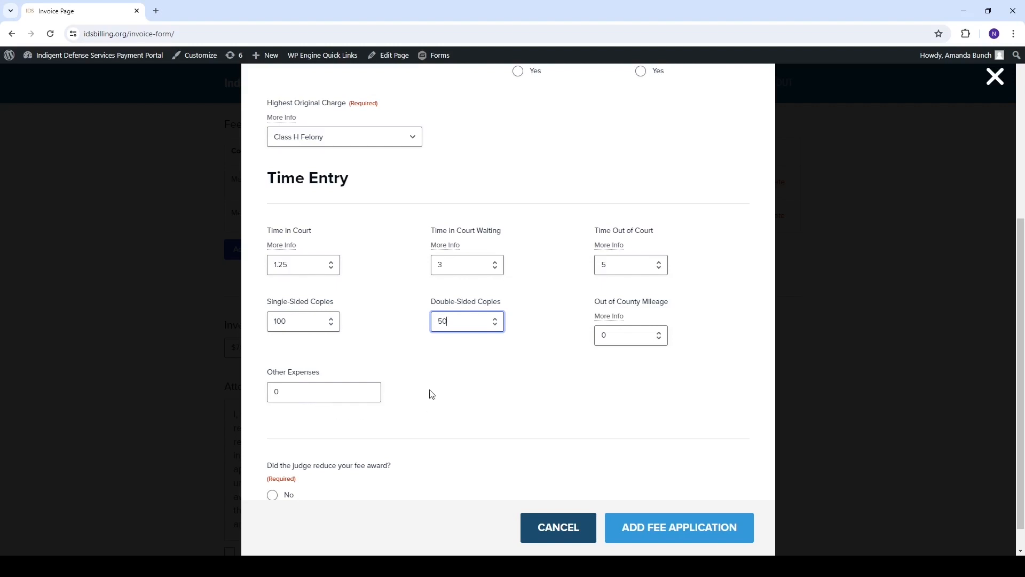
# Answer No to the fee award reduction question and add the Wake County fee application to the invoice
pyautogui.scroll(-1, 432, 394)
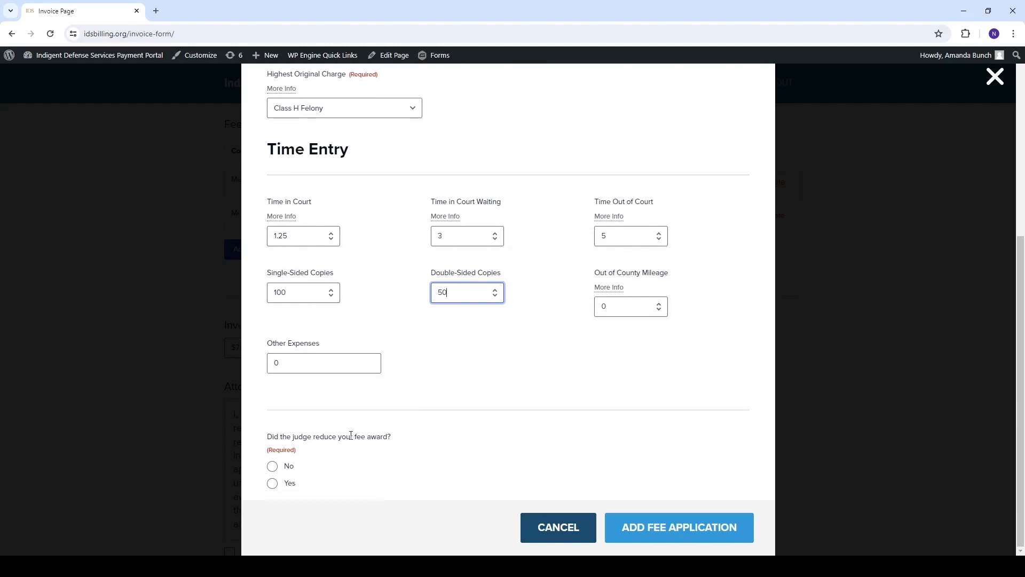
pyautogui.click(273, 467)
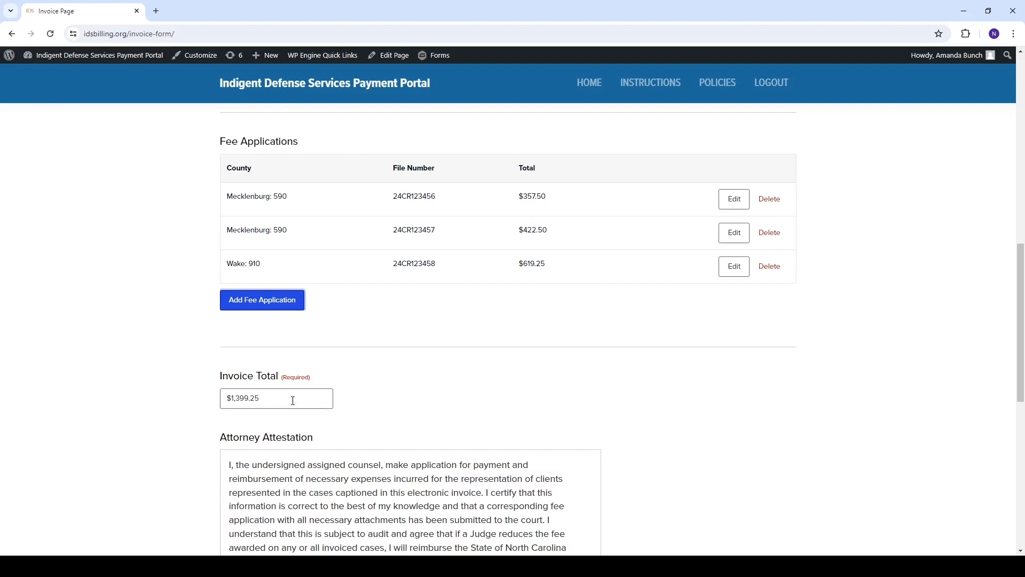
pyautogui.moveTo(278, 399); pyautogui.dragTo(221, 398)
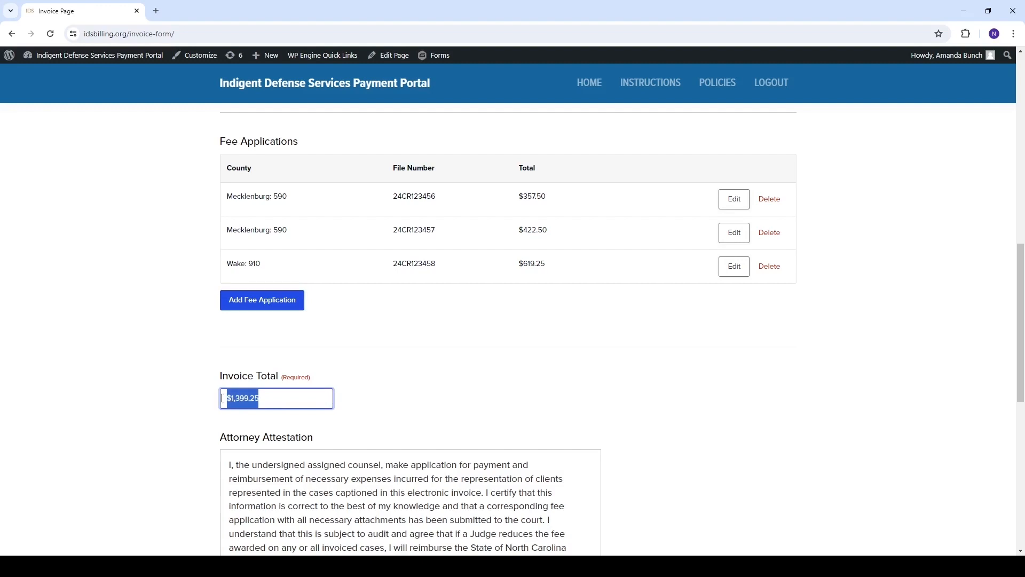
pyautogui.click(369, 401)
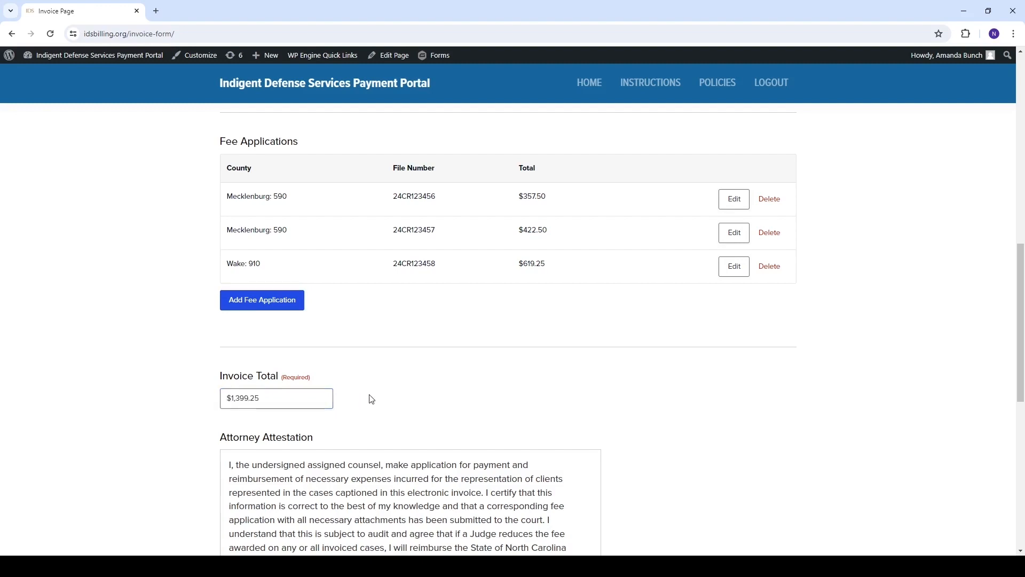
# Agree to the attorney attestation and submit the invoice
pyautogui.scroll(-2, 370, 400)
pyautogui.scroll(-1, 371, 399)
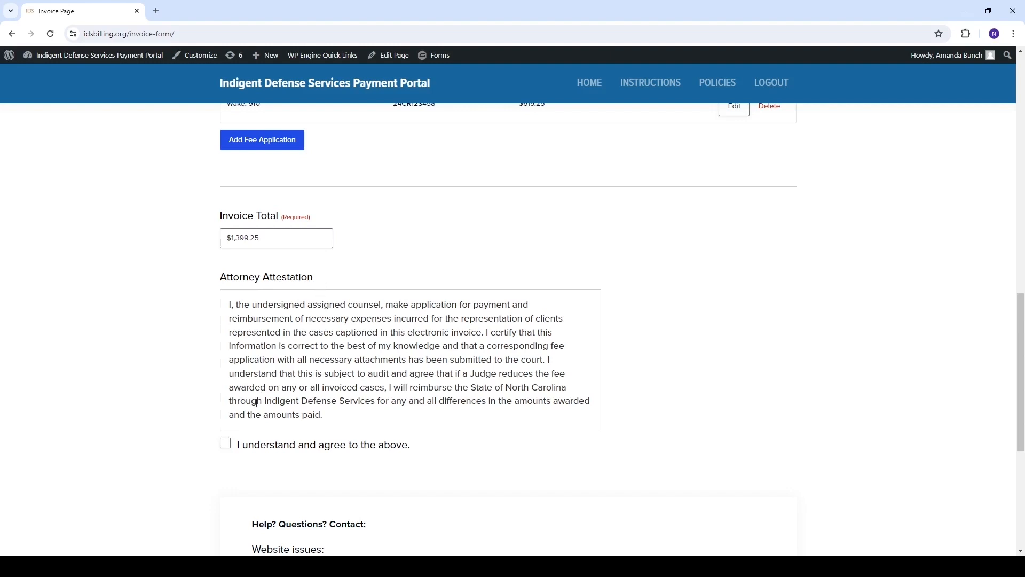
pyautogui.click(226, 443)
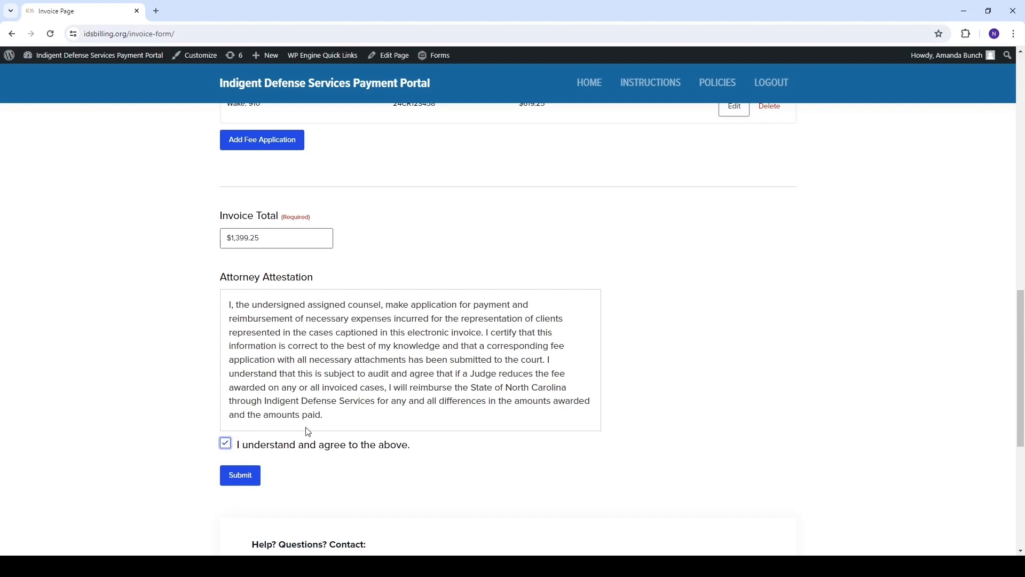
pyautogui.scroll(-2, 308, 430)
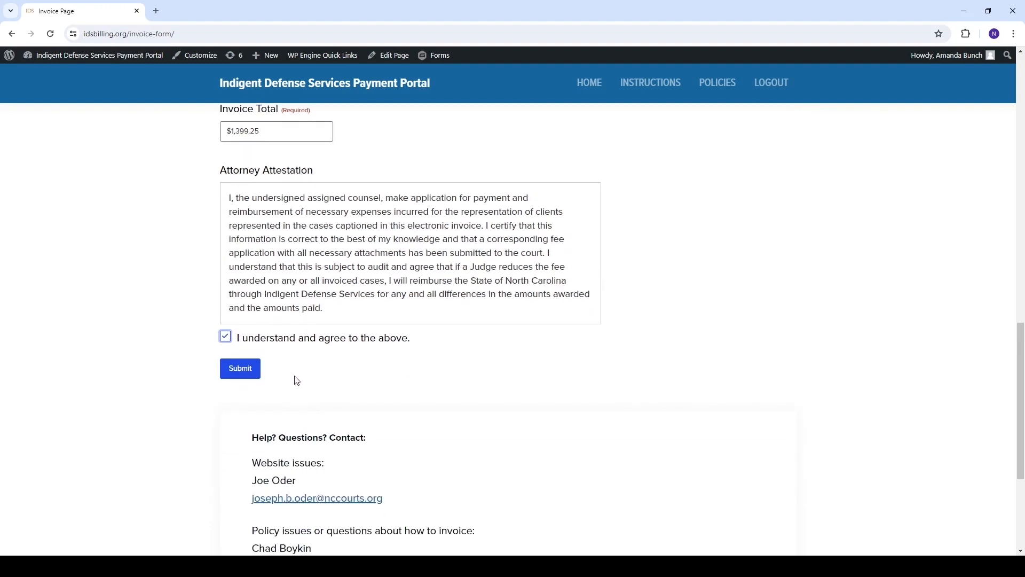
pyautogui.click(241, 370)
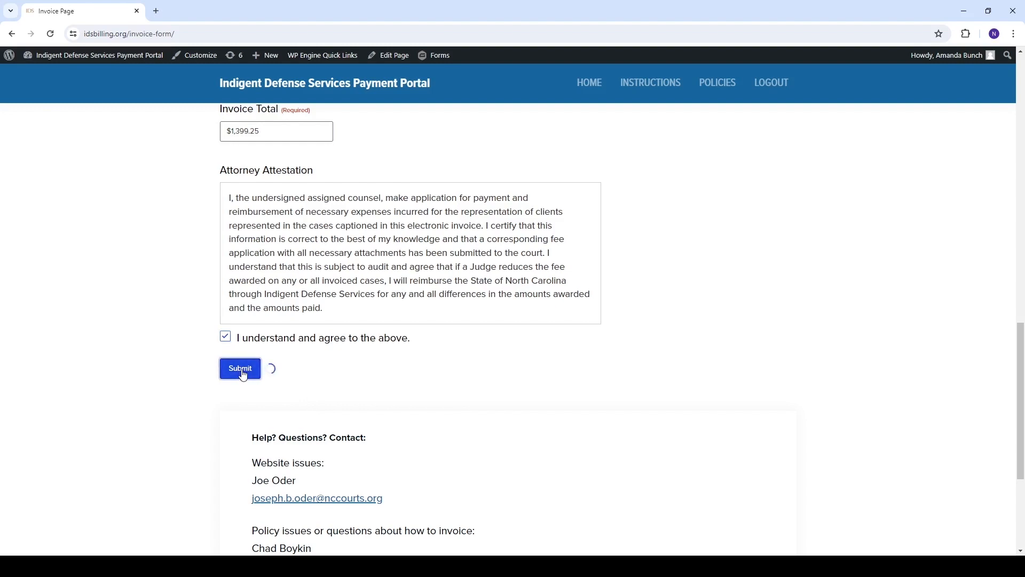